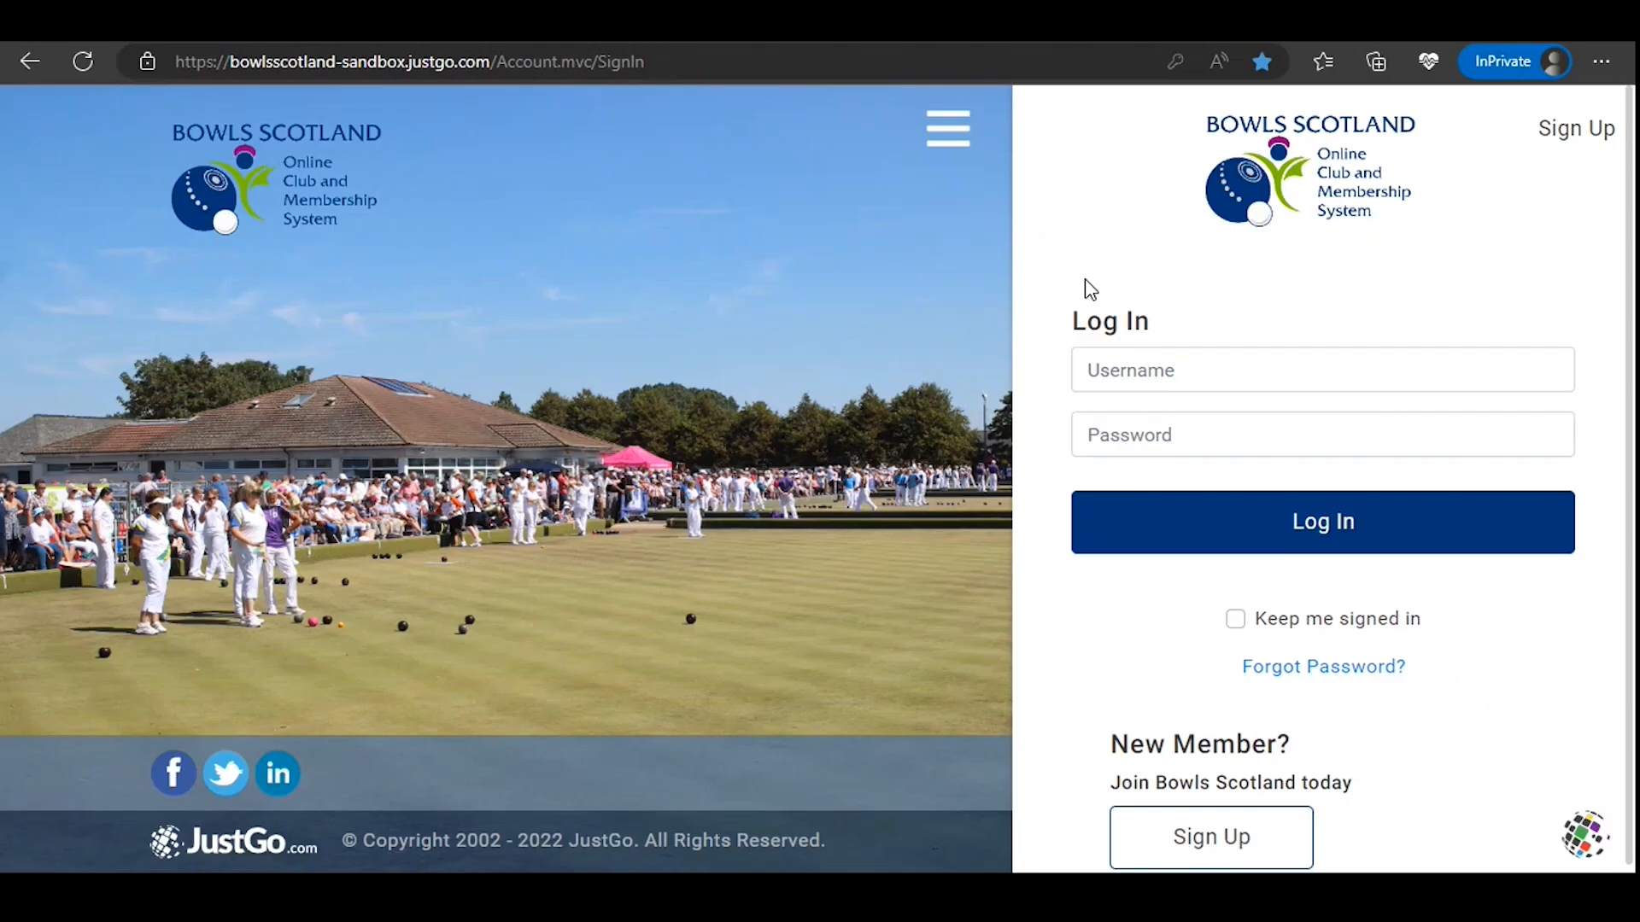
Step: Log in to the Bowls Scotland site with the club's saved username and password
click(1145, 370)
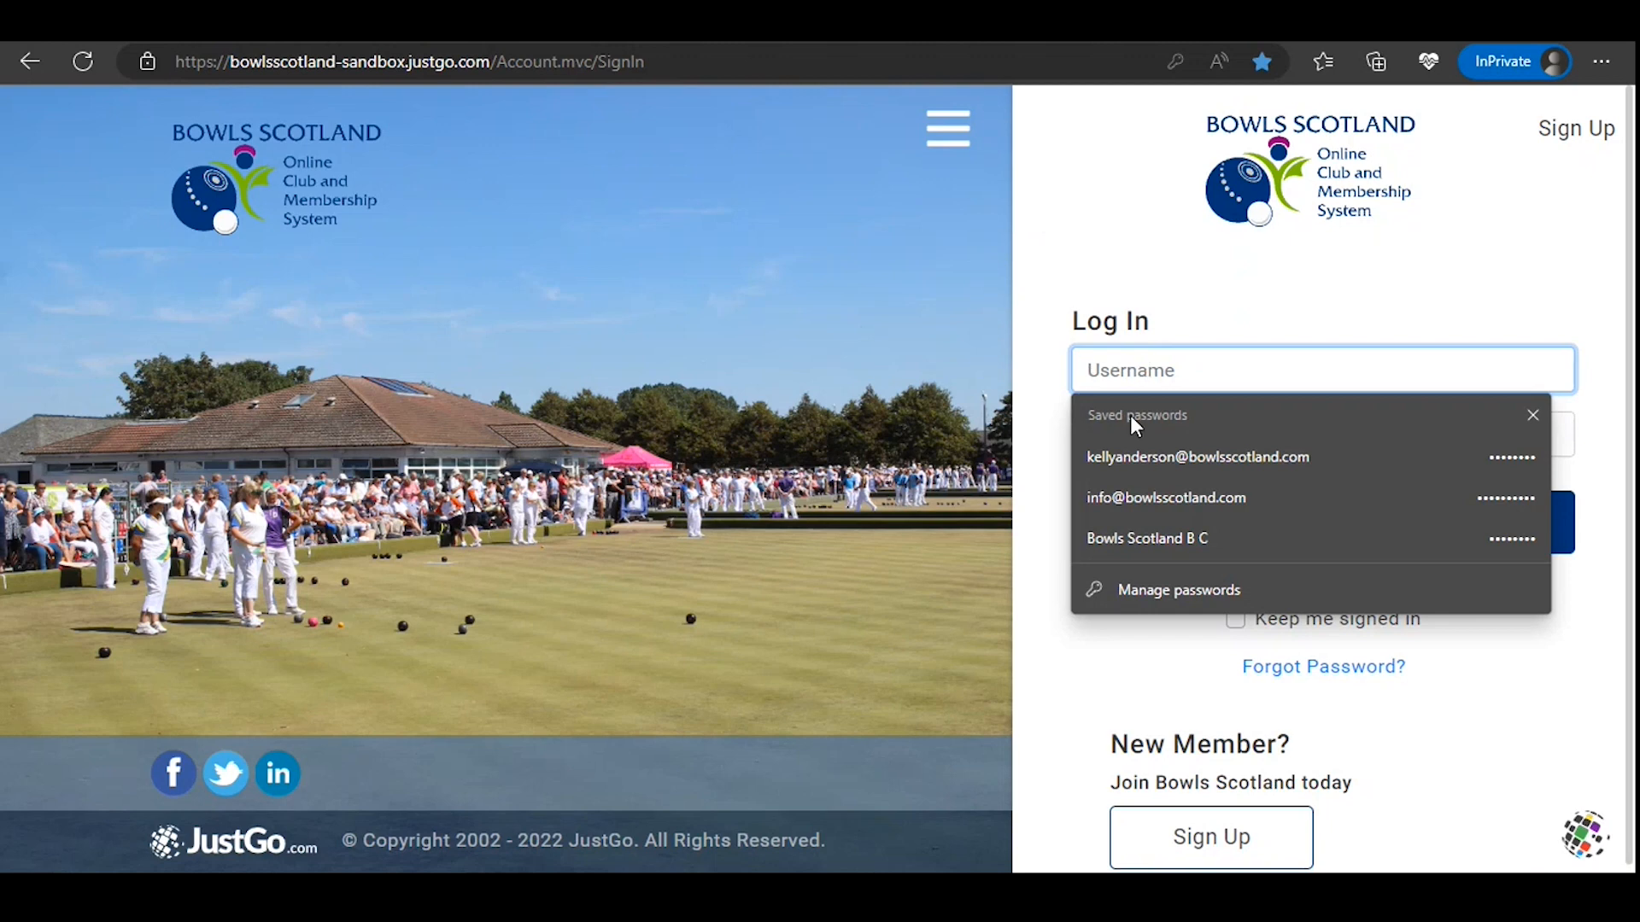
click(1119, 540)
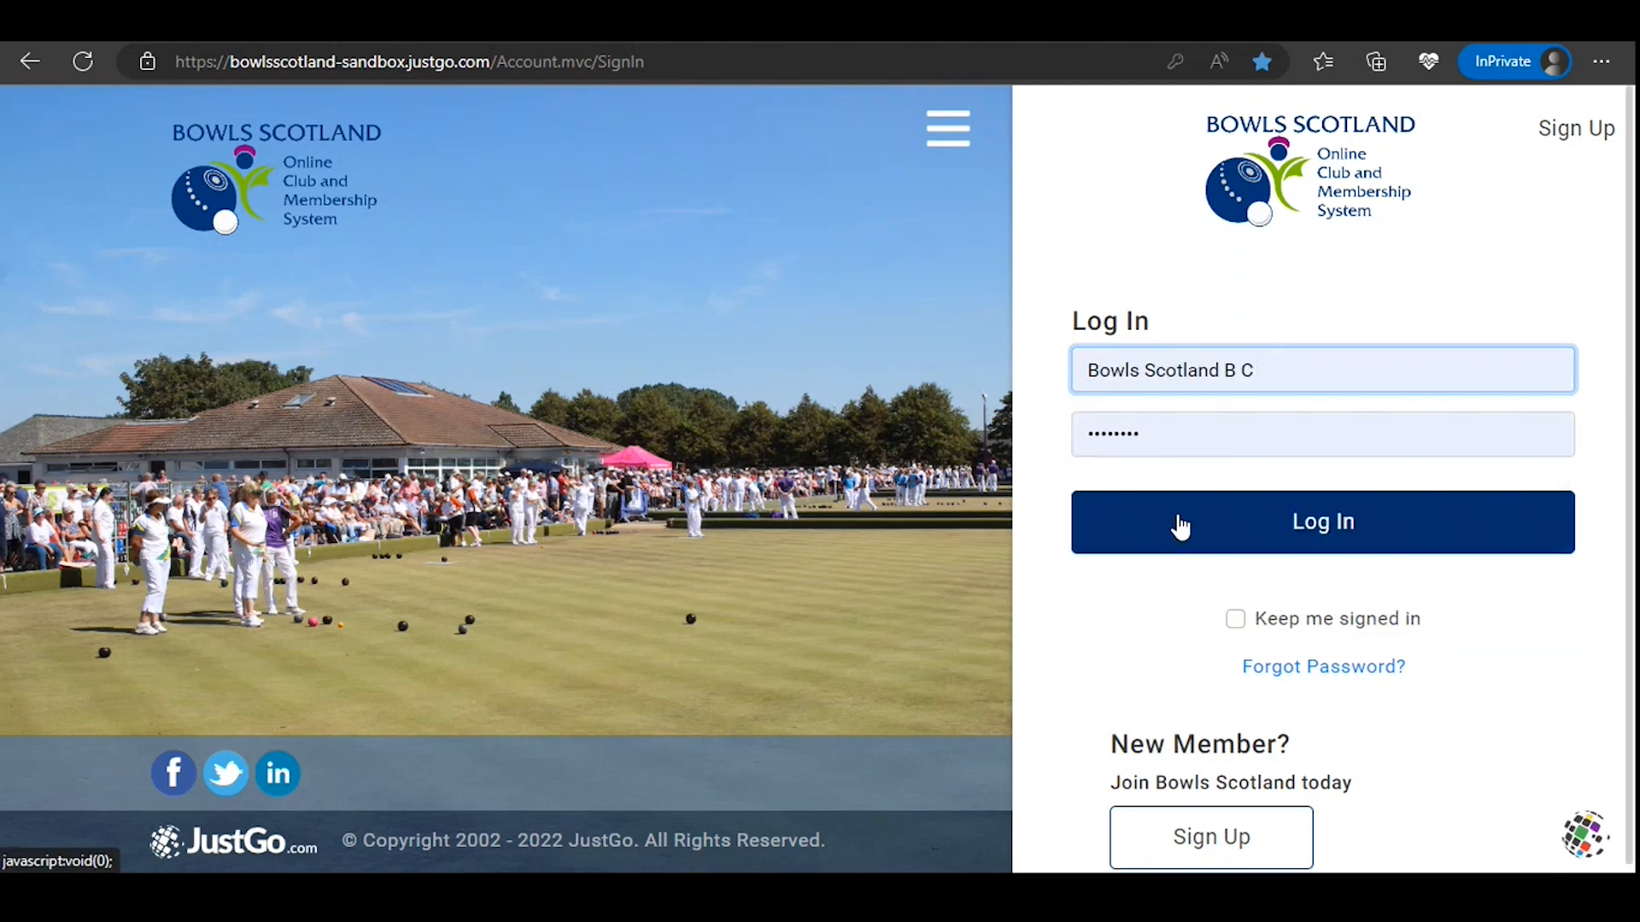
click(1179, 524)
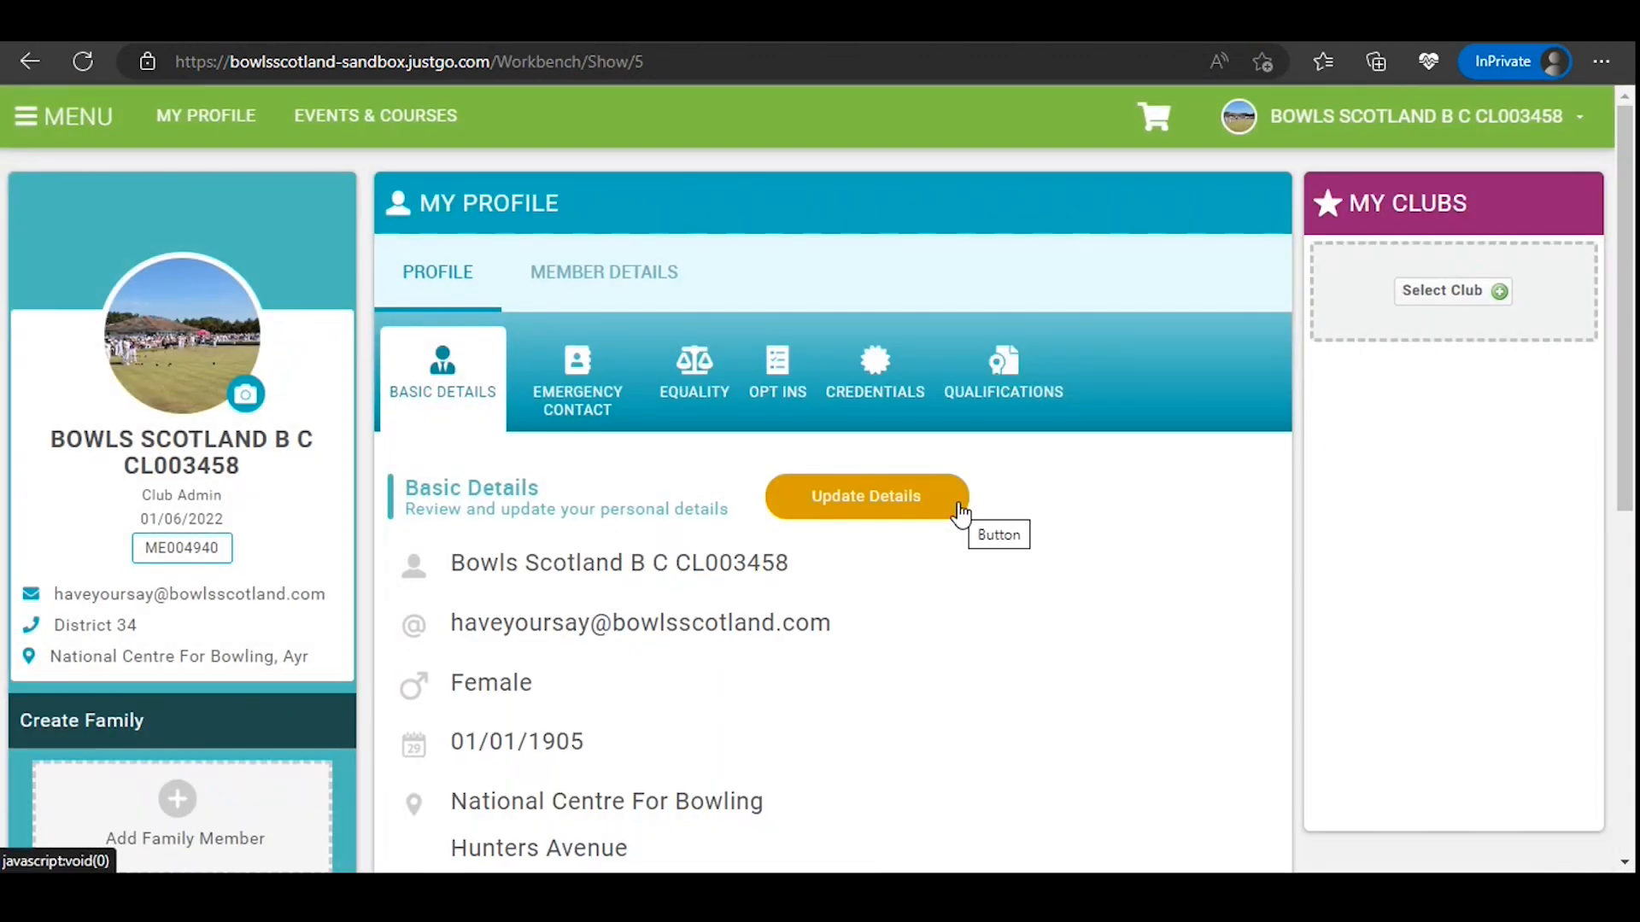
Step: Open the club's member list from its profile and start adding a new member
click(62, 132)
click(154, 650)
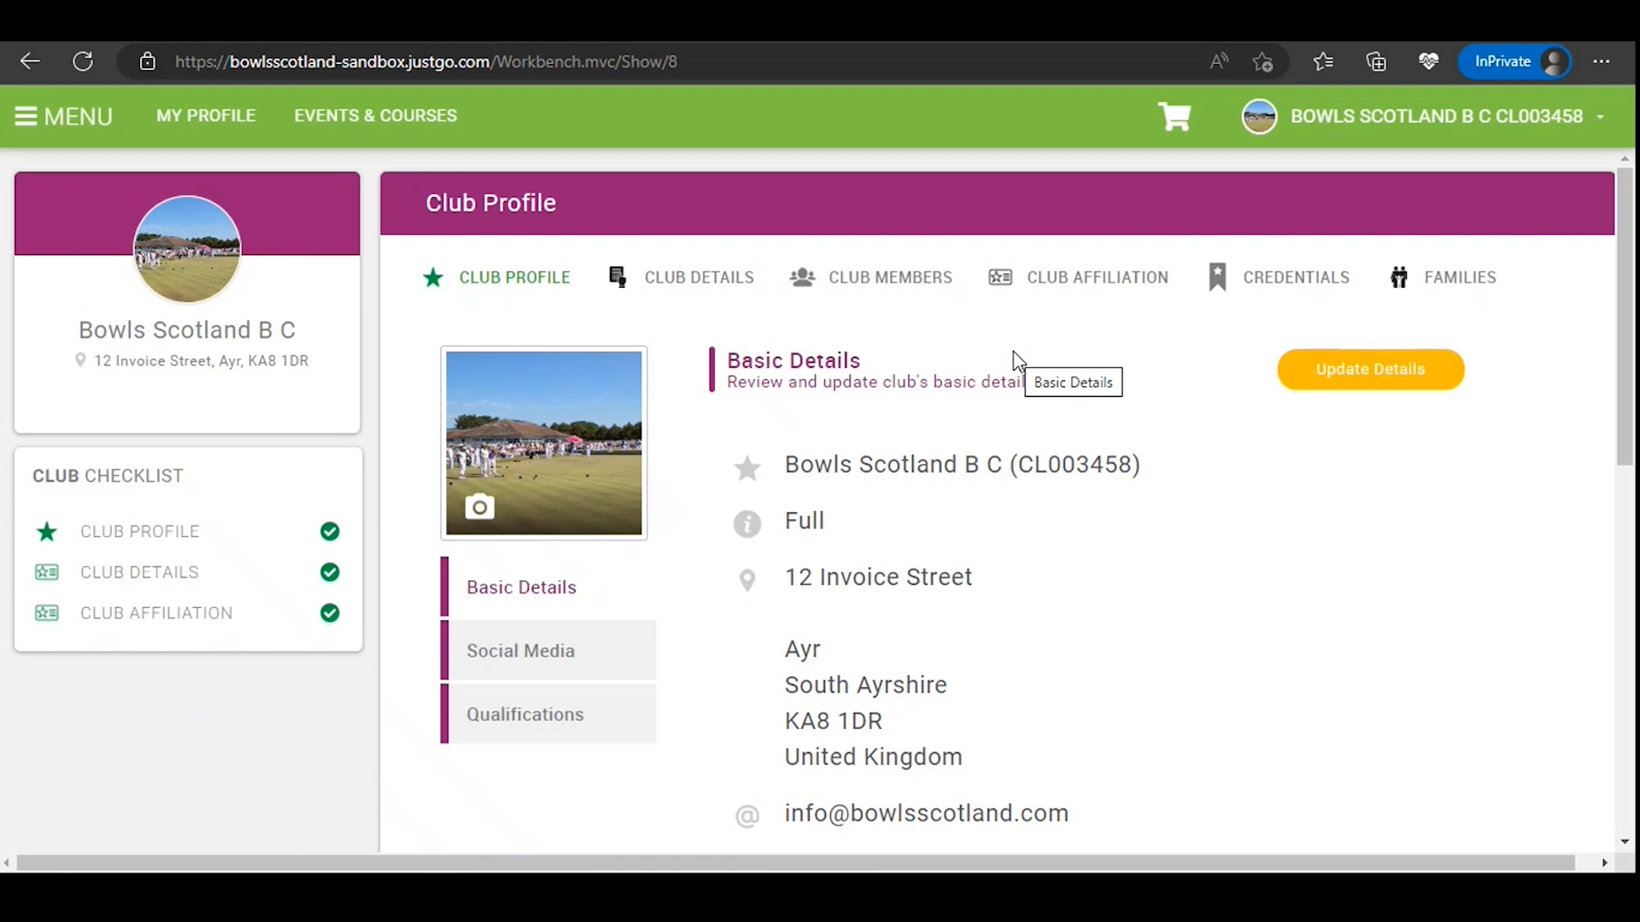
click(937, 293)
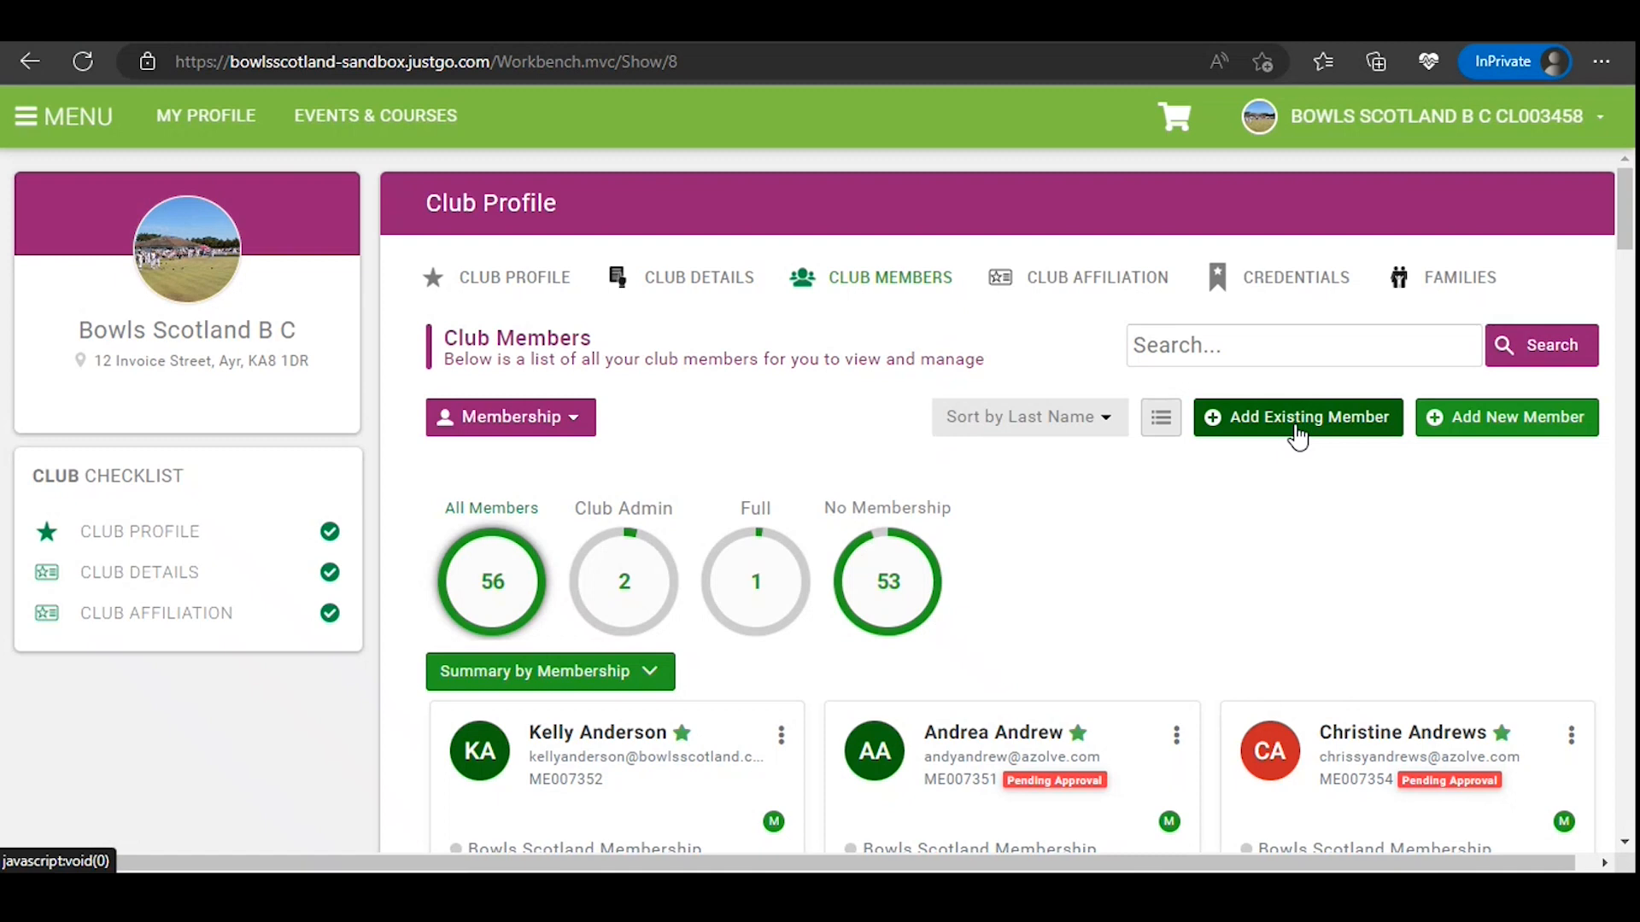
click(1551, 433)
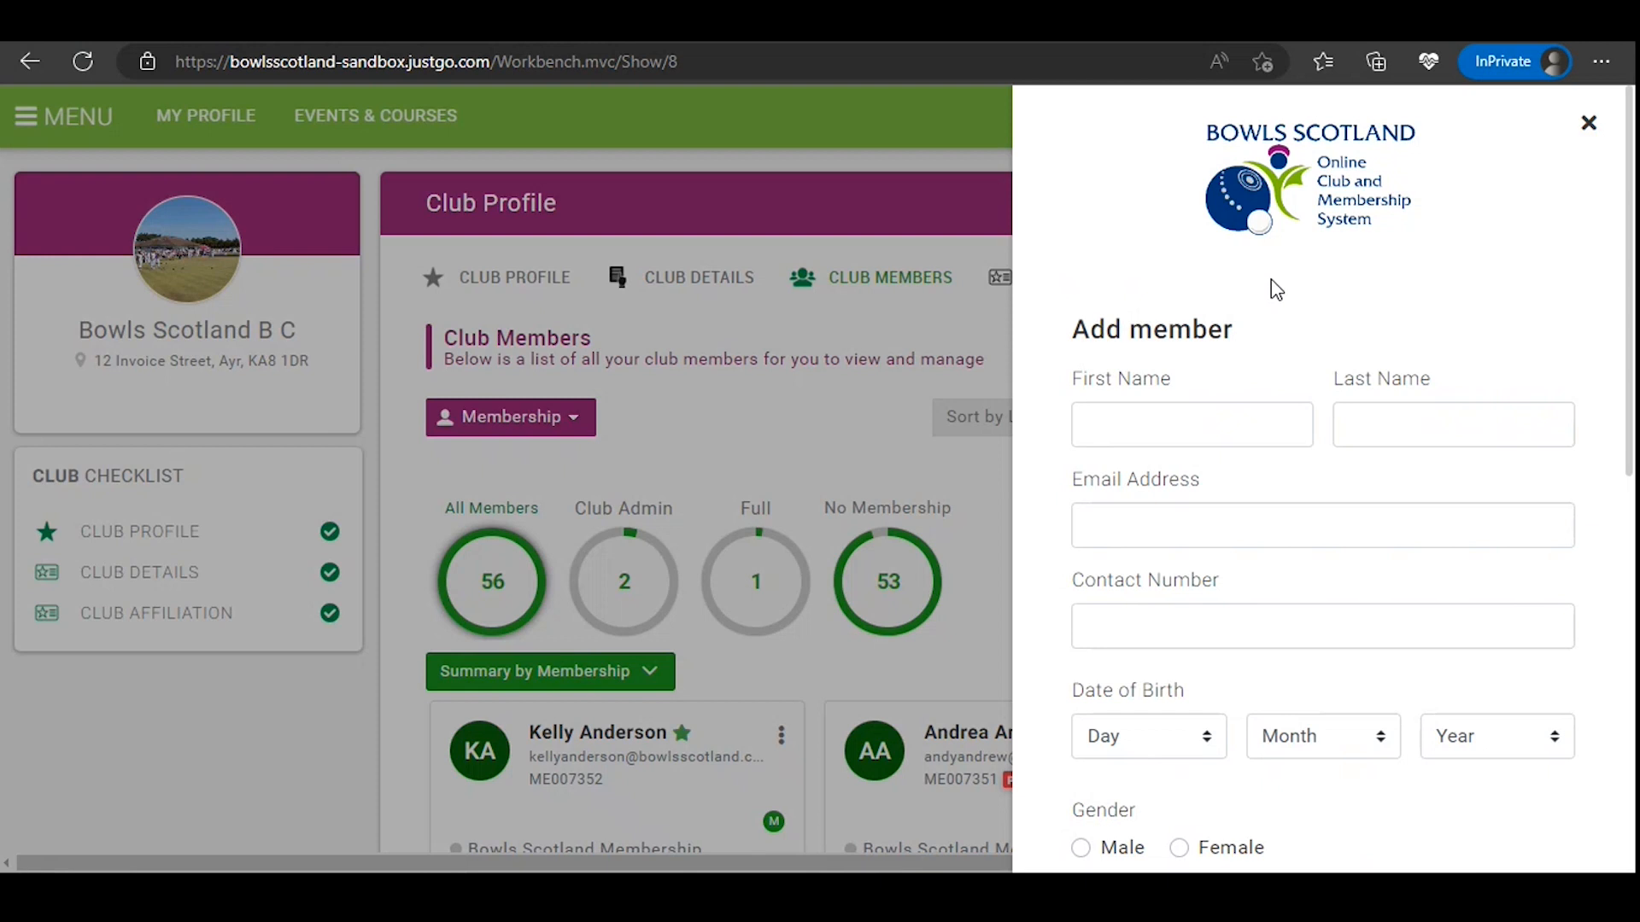
Step: Enter the new member's first name and last name
click(1228, 424)
text(Test)
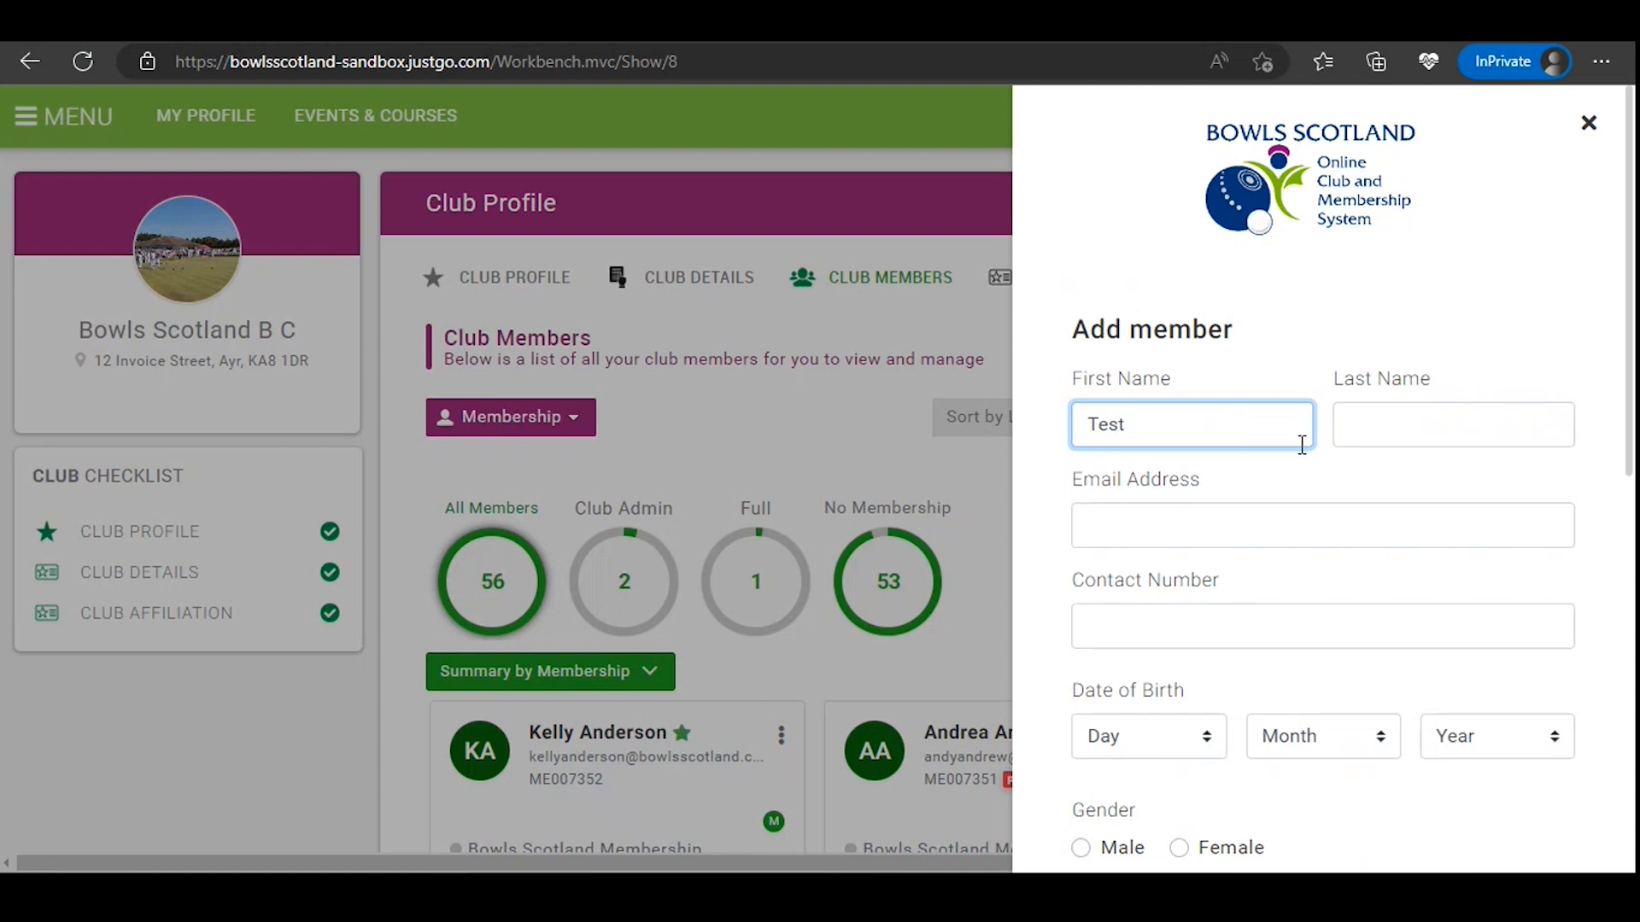
click(1409, 429)
text(Testing)
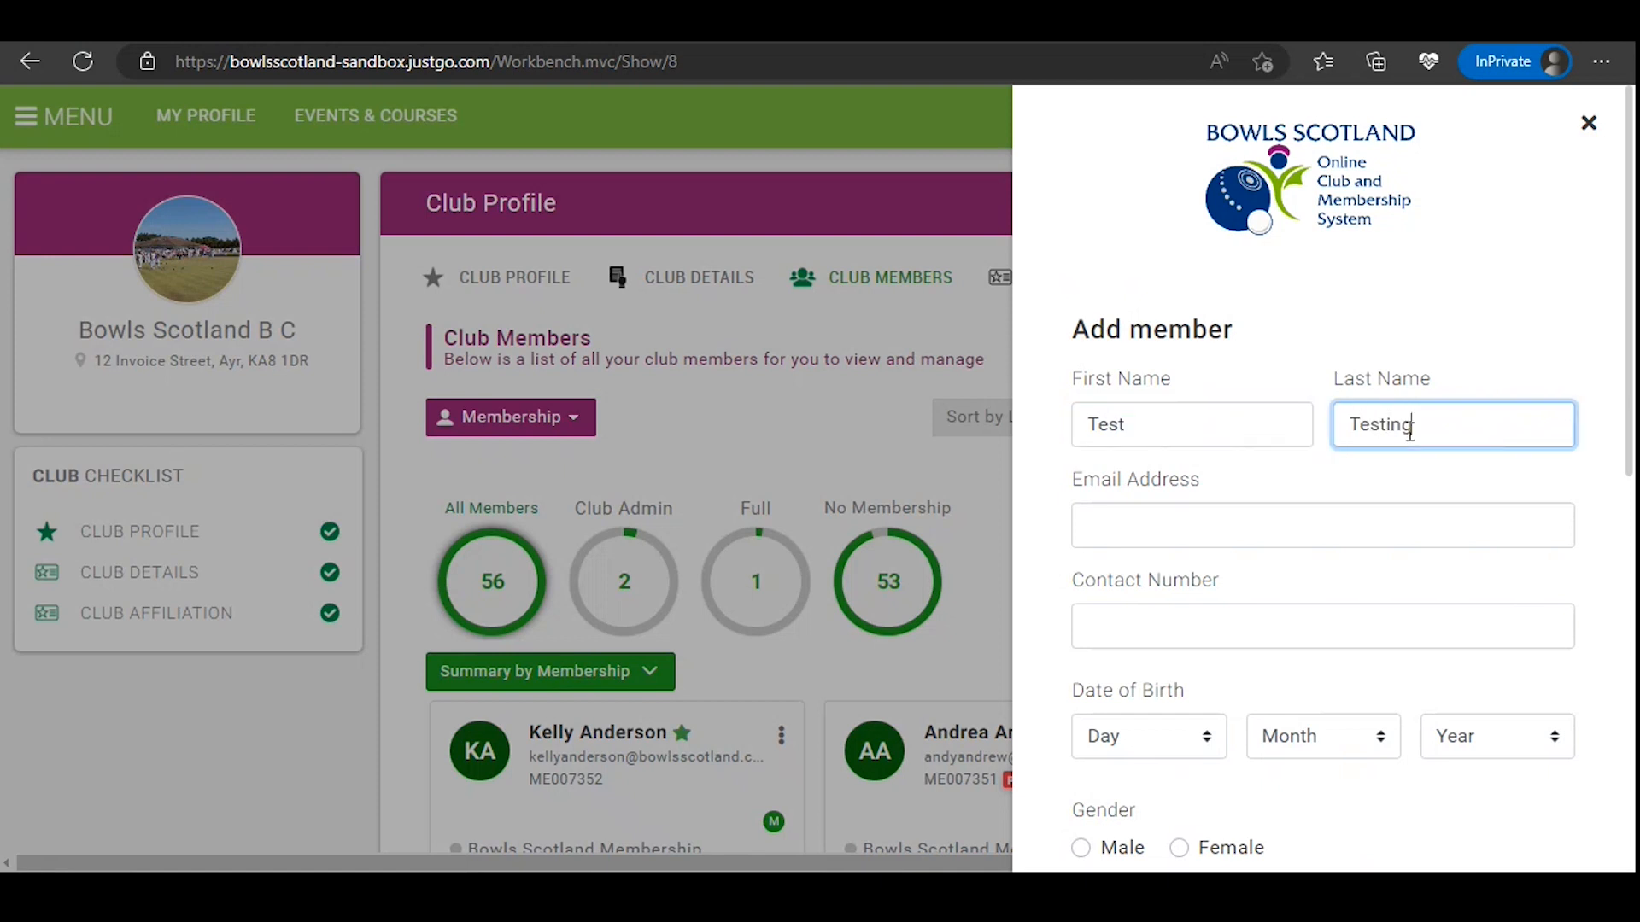
Step: Enter the new member's e-mail address
click(1303, 525)
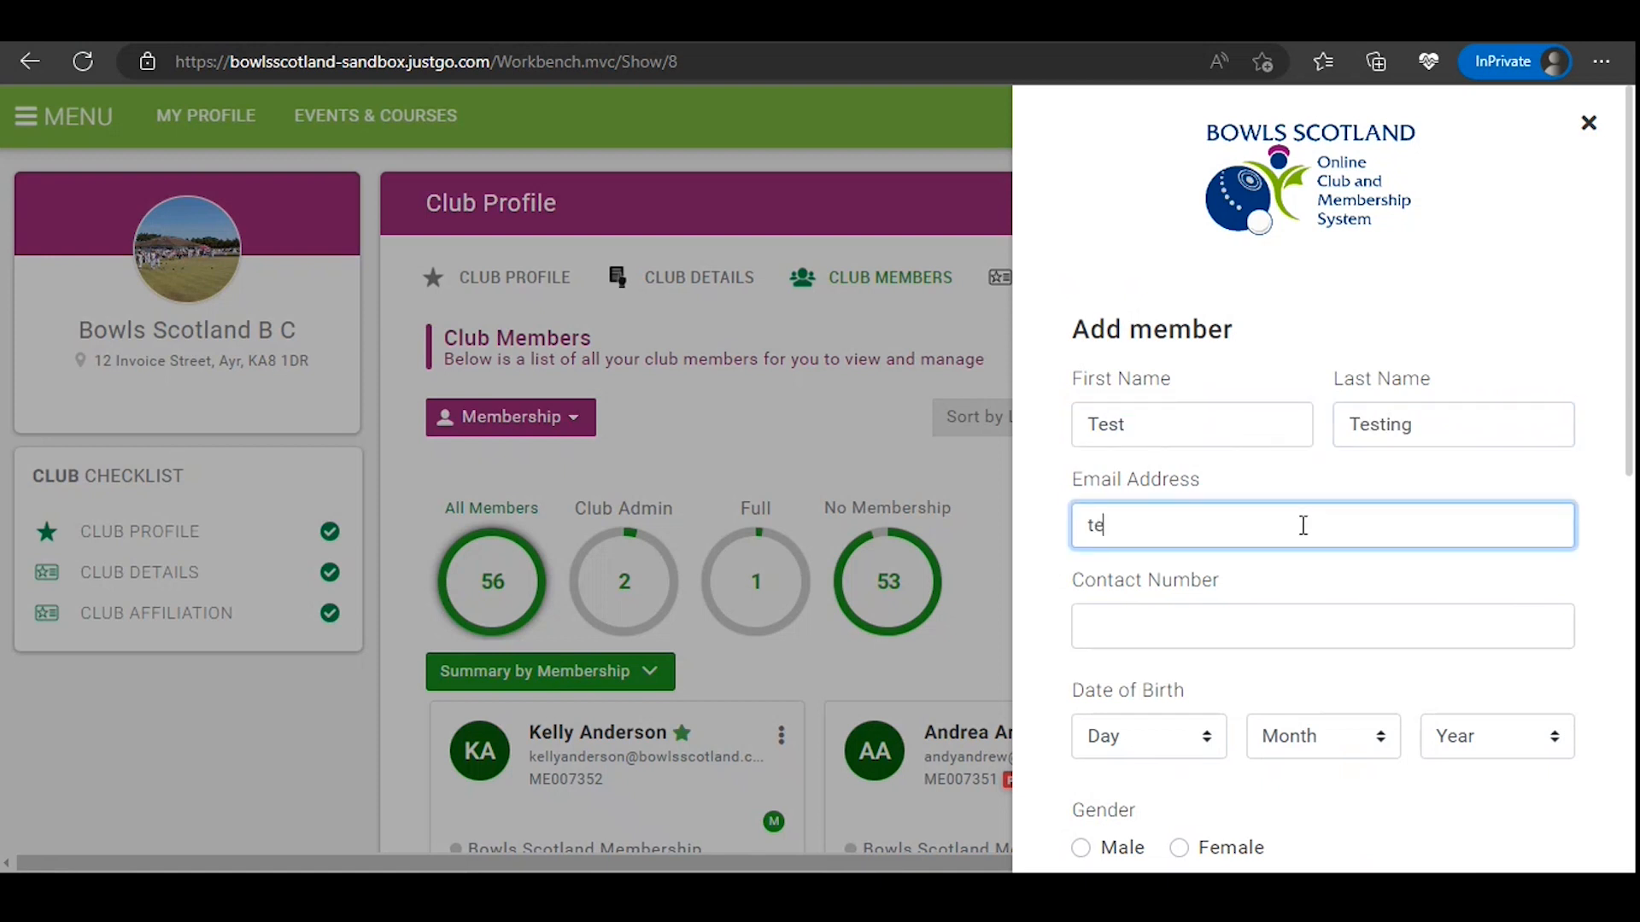
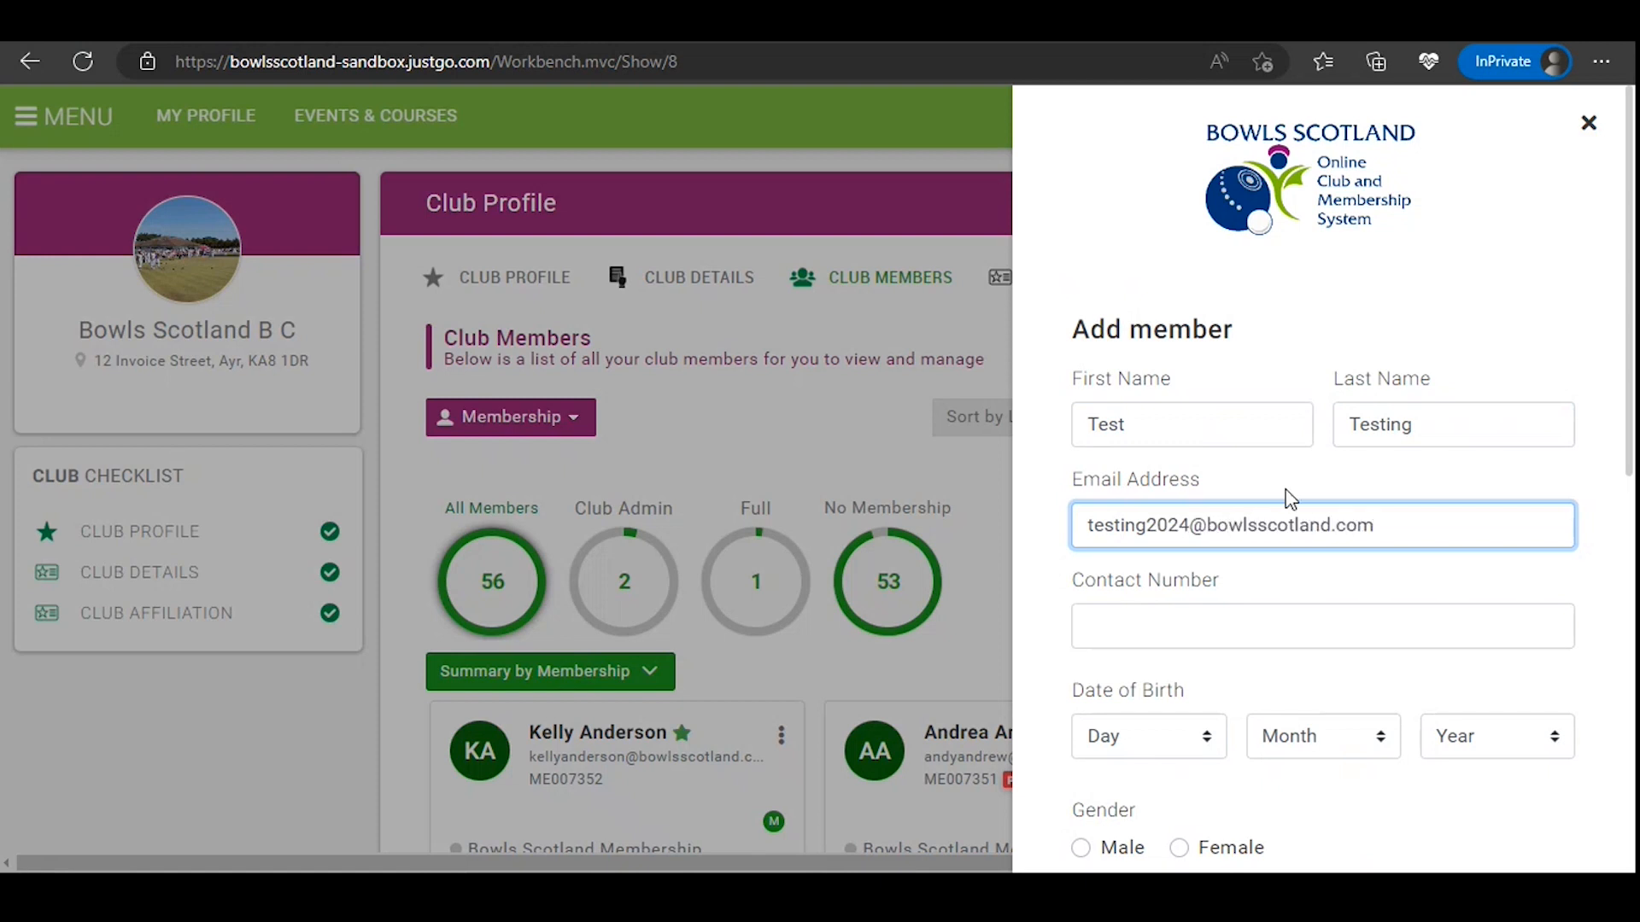
click(1427, 248)
Step: Fill in the new member's contact number
scroll(1430, 270, down, 3)
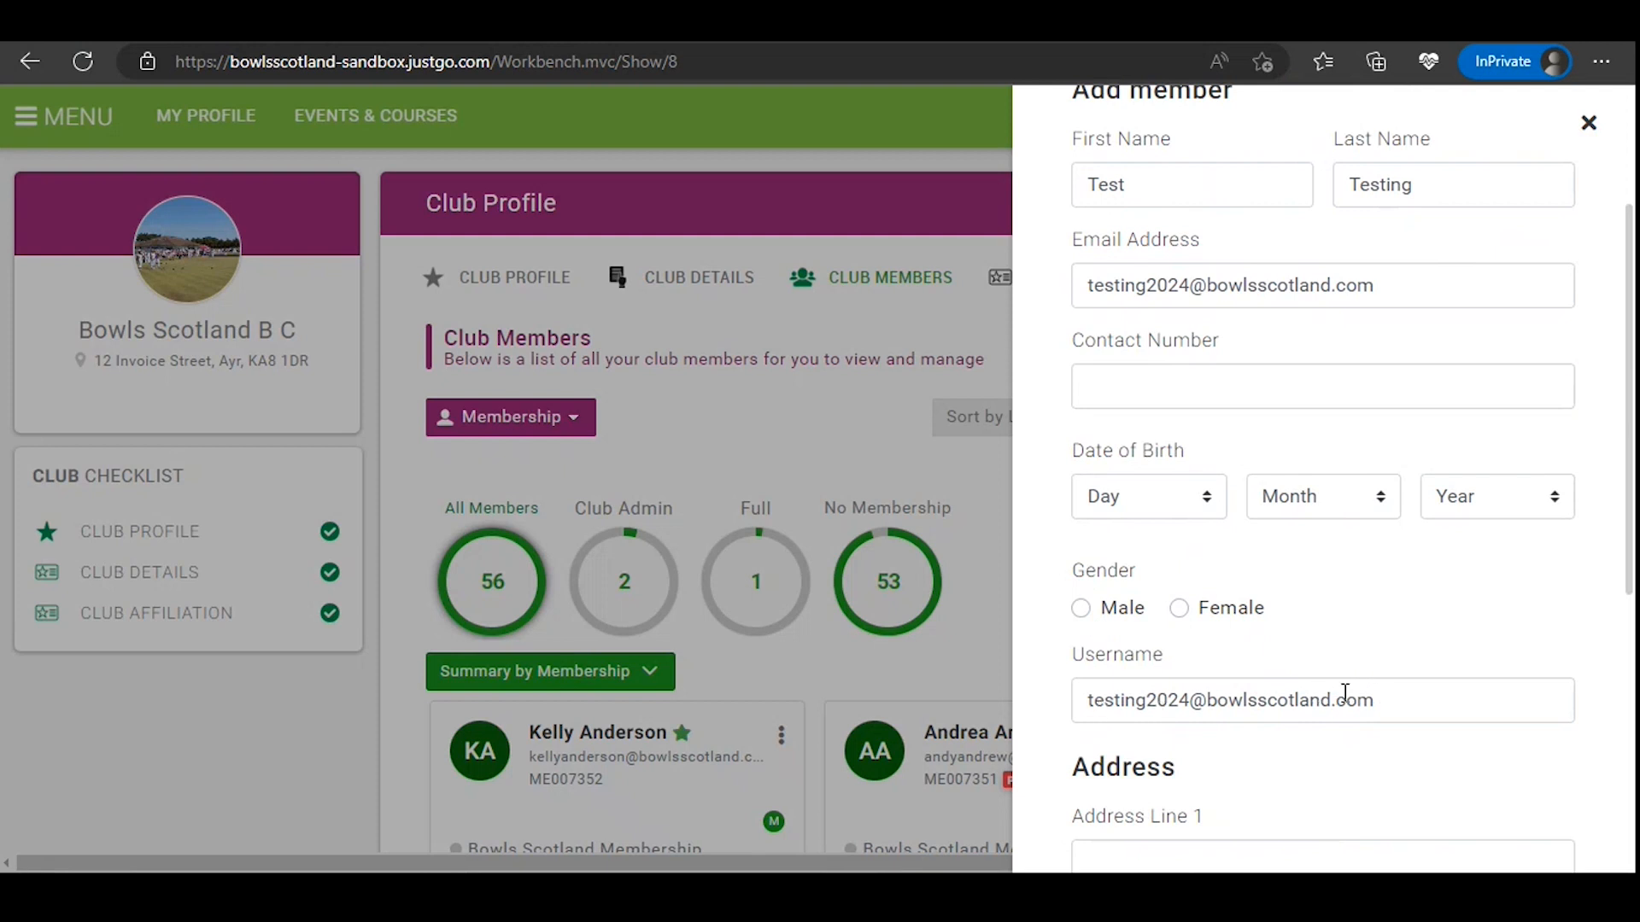
click(1250, 386)
text(01235)
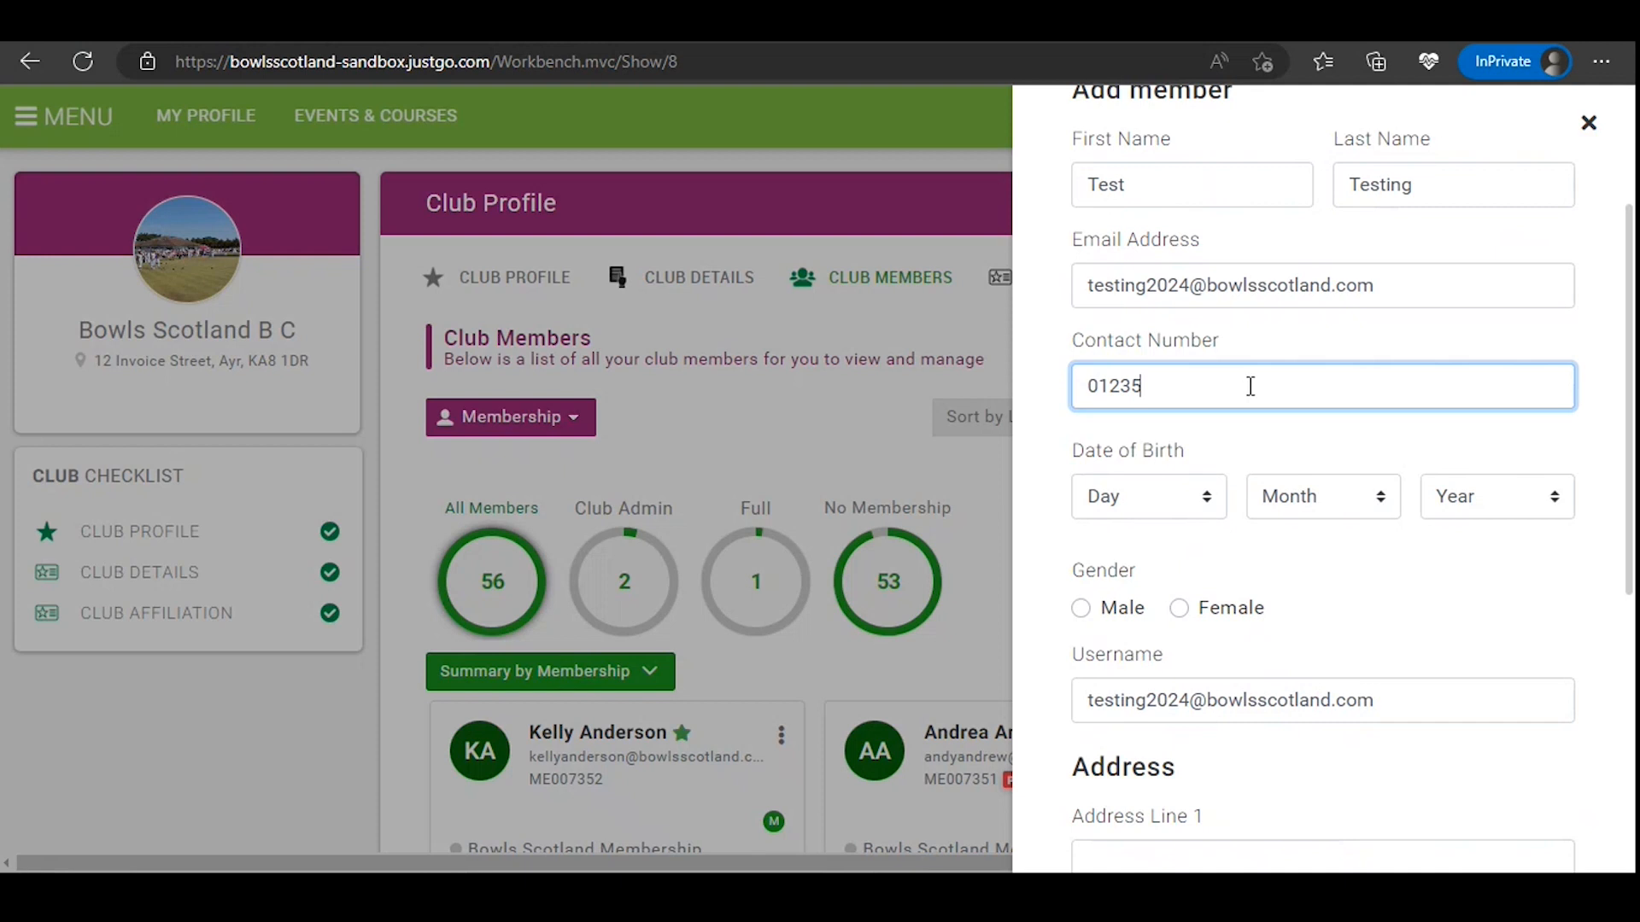
key(BackSpace)
text(4567)
Step: Choose the new member's day, month and year of birth and set the gender to Female
click(1210, 498)
click(1128, 26)
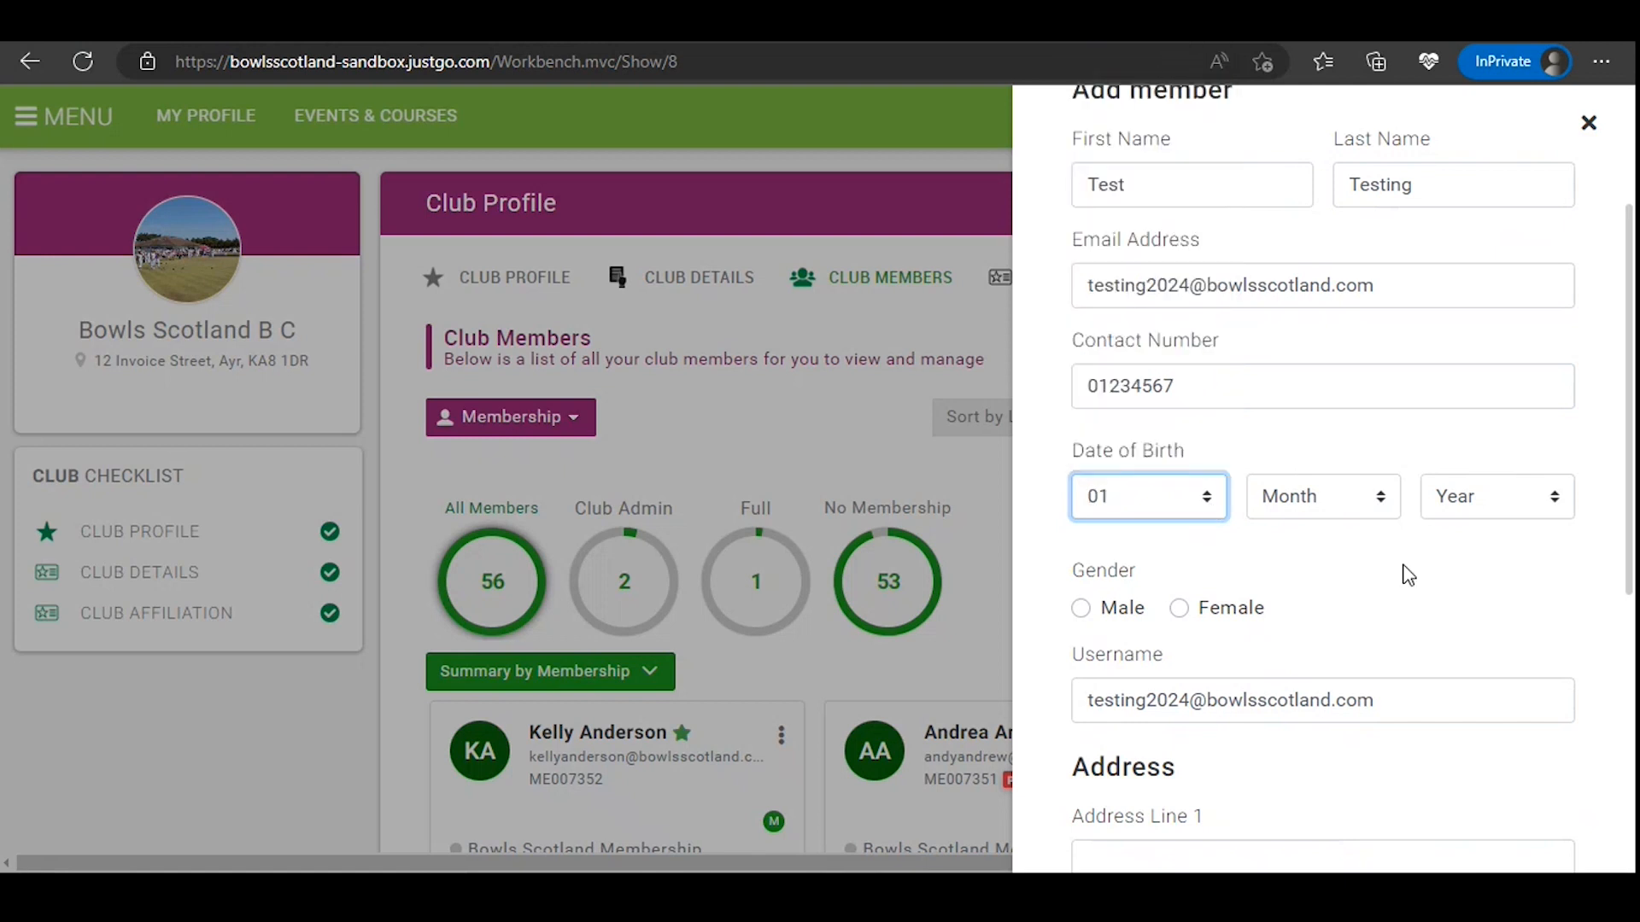
click(1381, 512)
click(1331, 562)
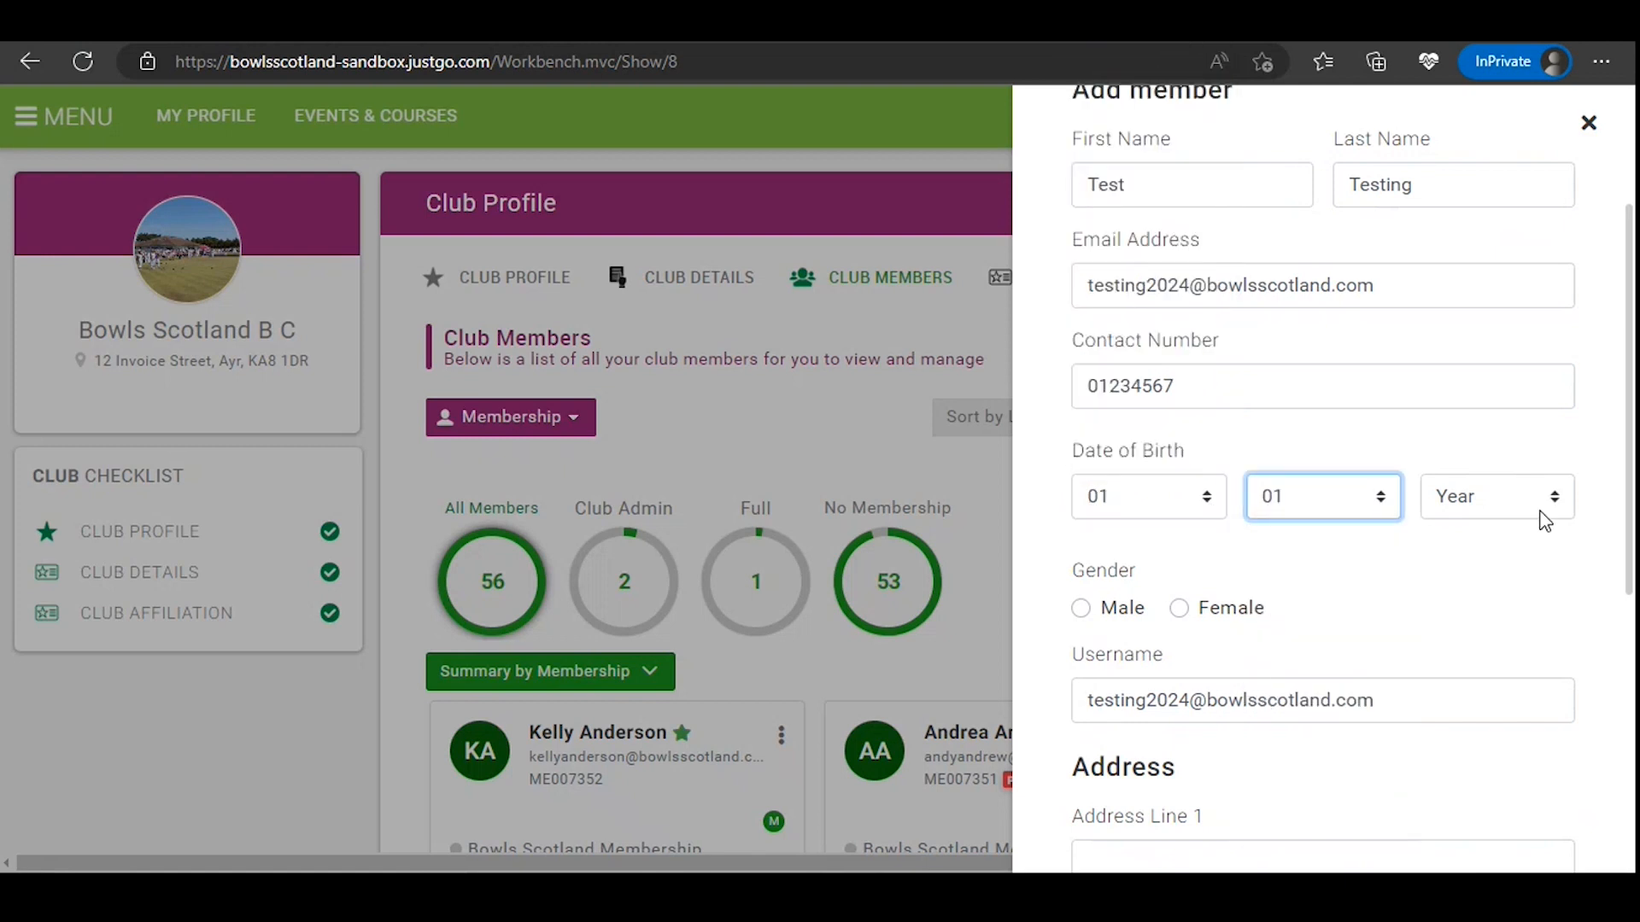
click(1544, 508)
scroll(1563, 457, down, 20)
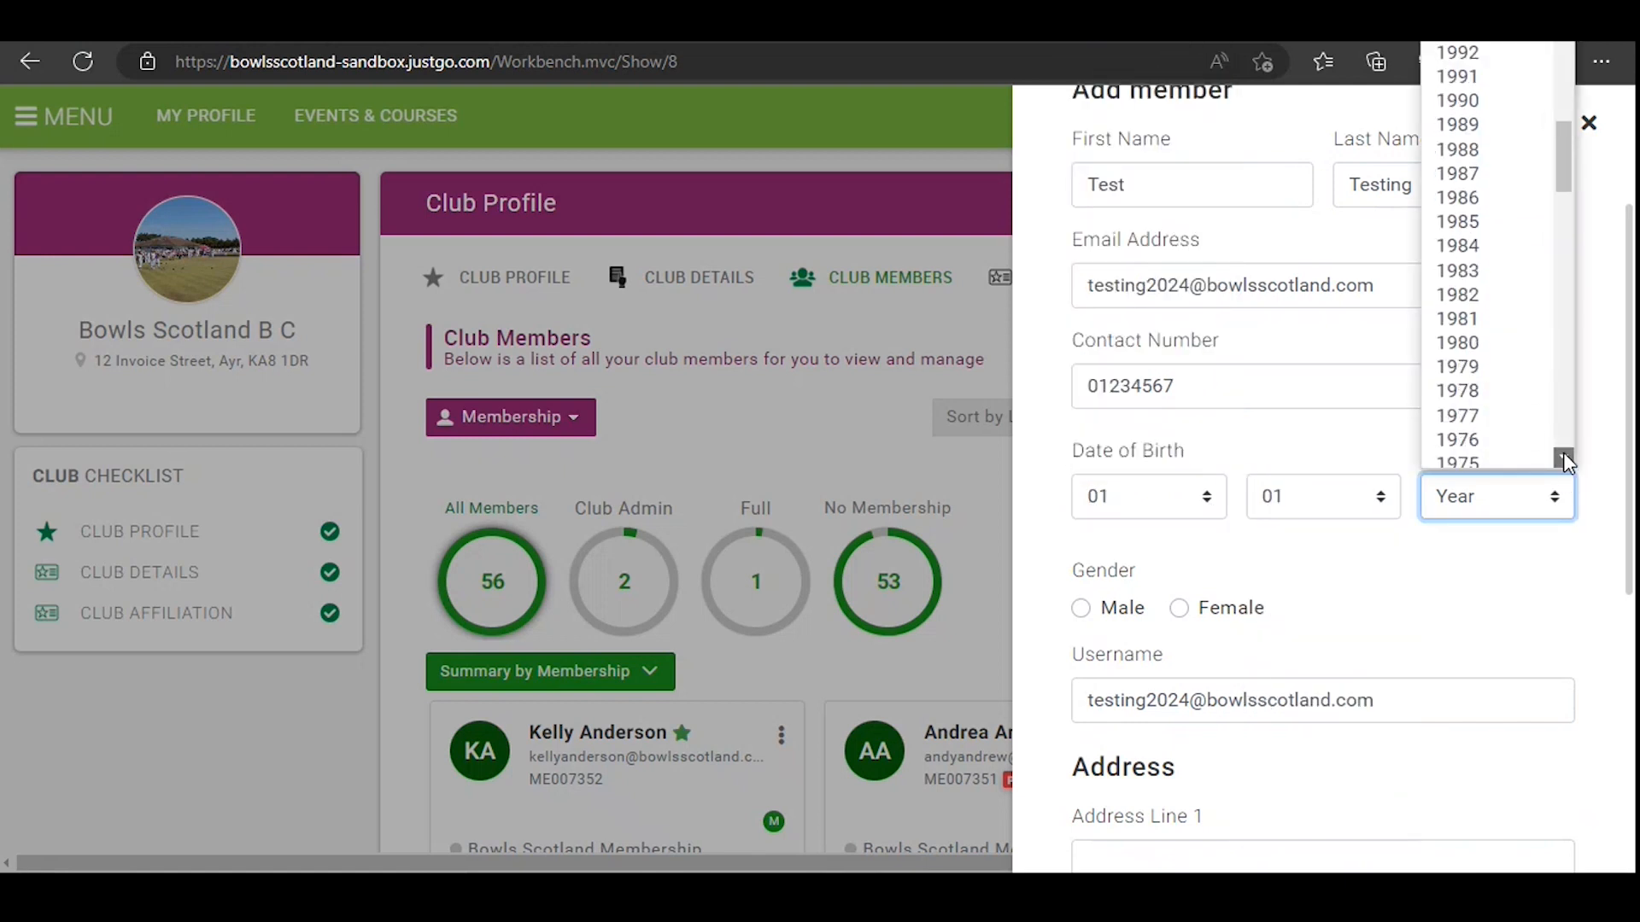
scroll(1562, 457, down, 4)
click(1530, 458)
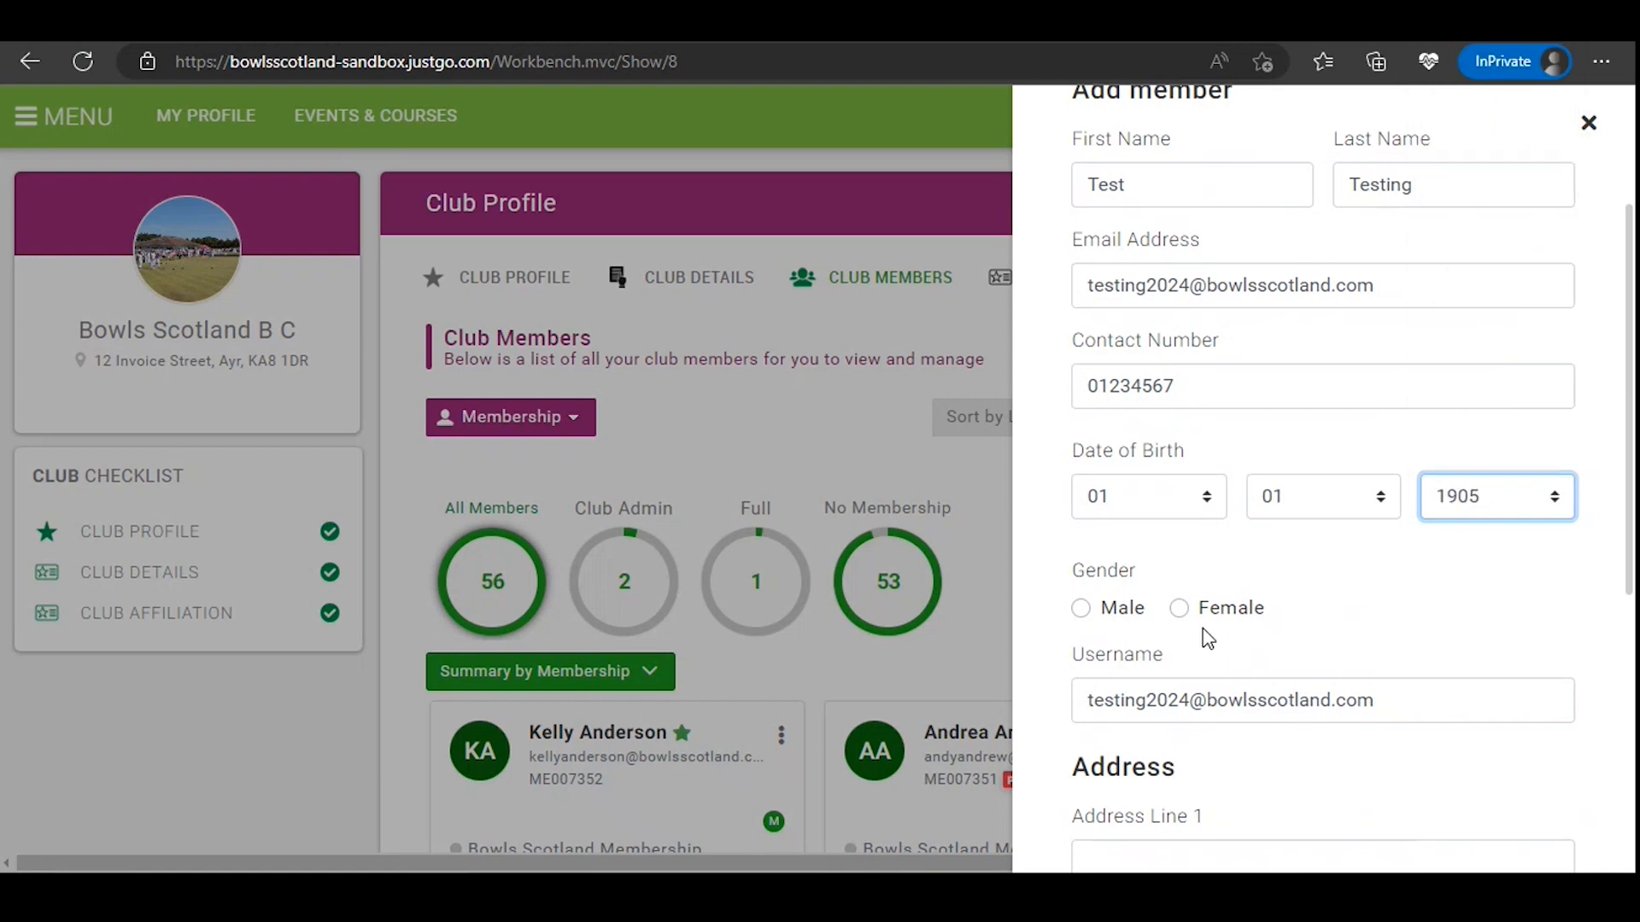
click(1230, 608)
Step: Fill in the member's first address line, town and post code, then accept the permission declaration and submit the form
scroll(1357, 570, down, 5)
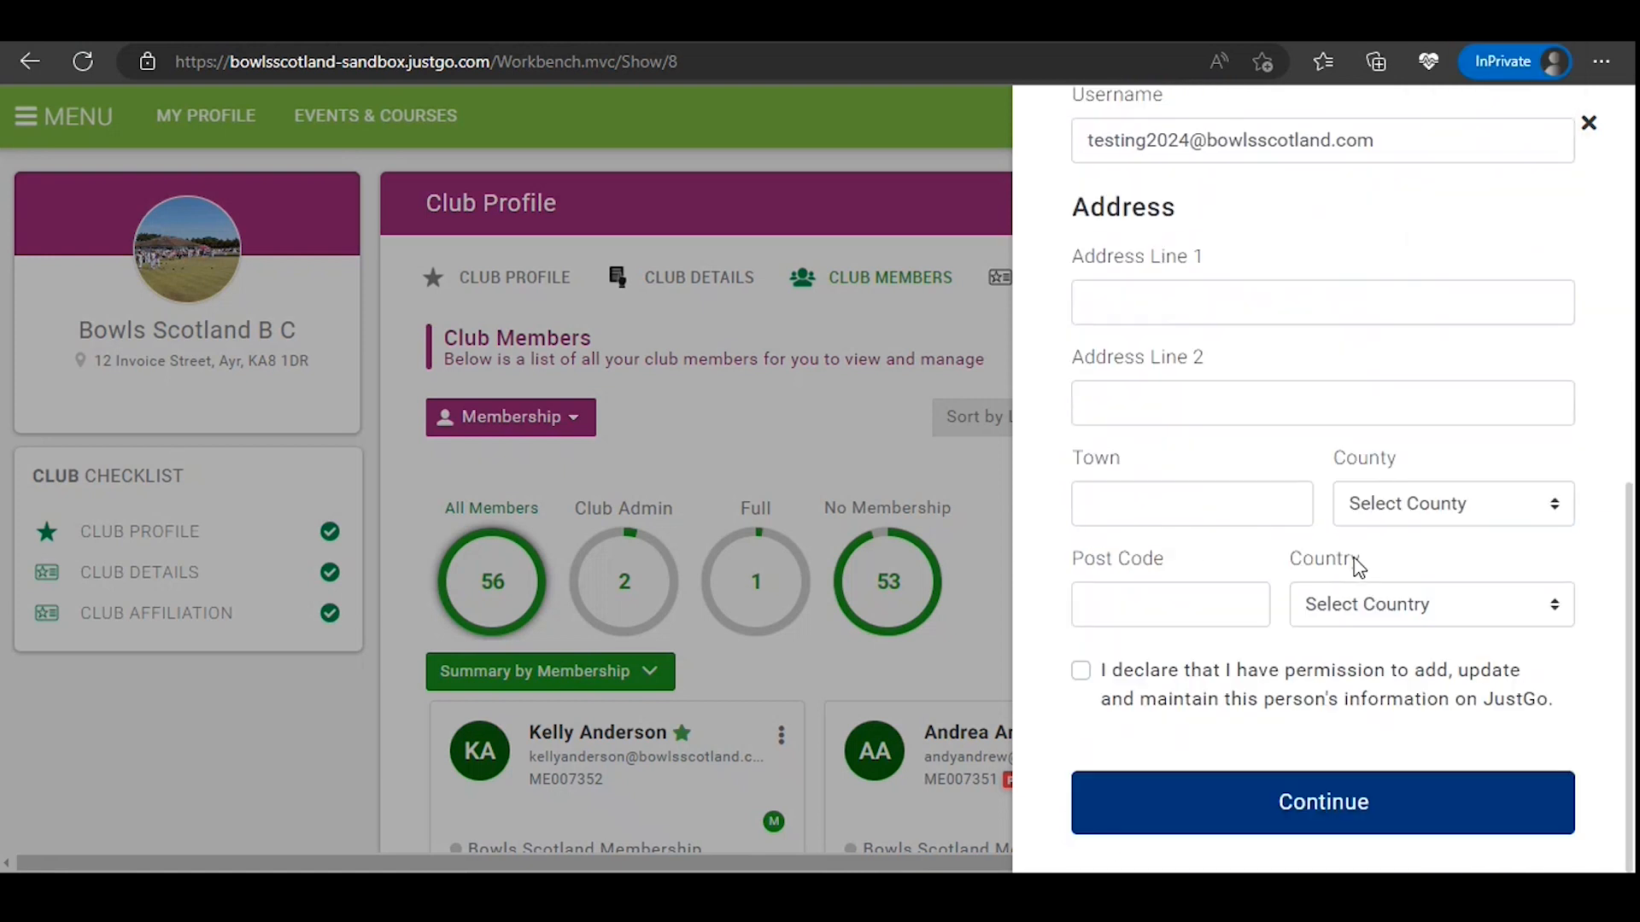
click(1377, 314)
text(Nort)
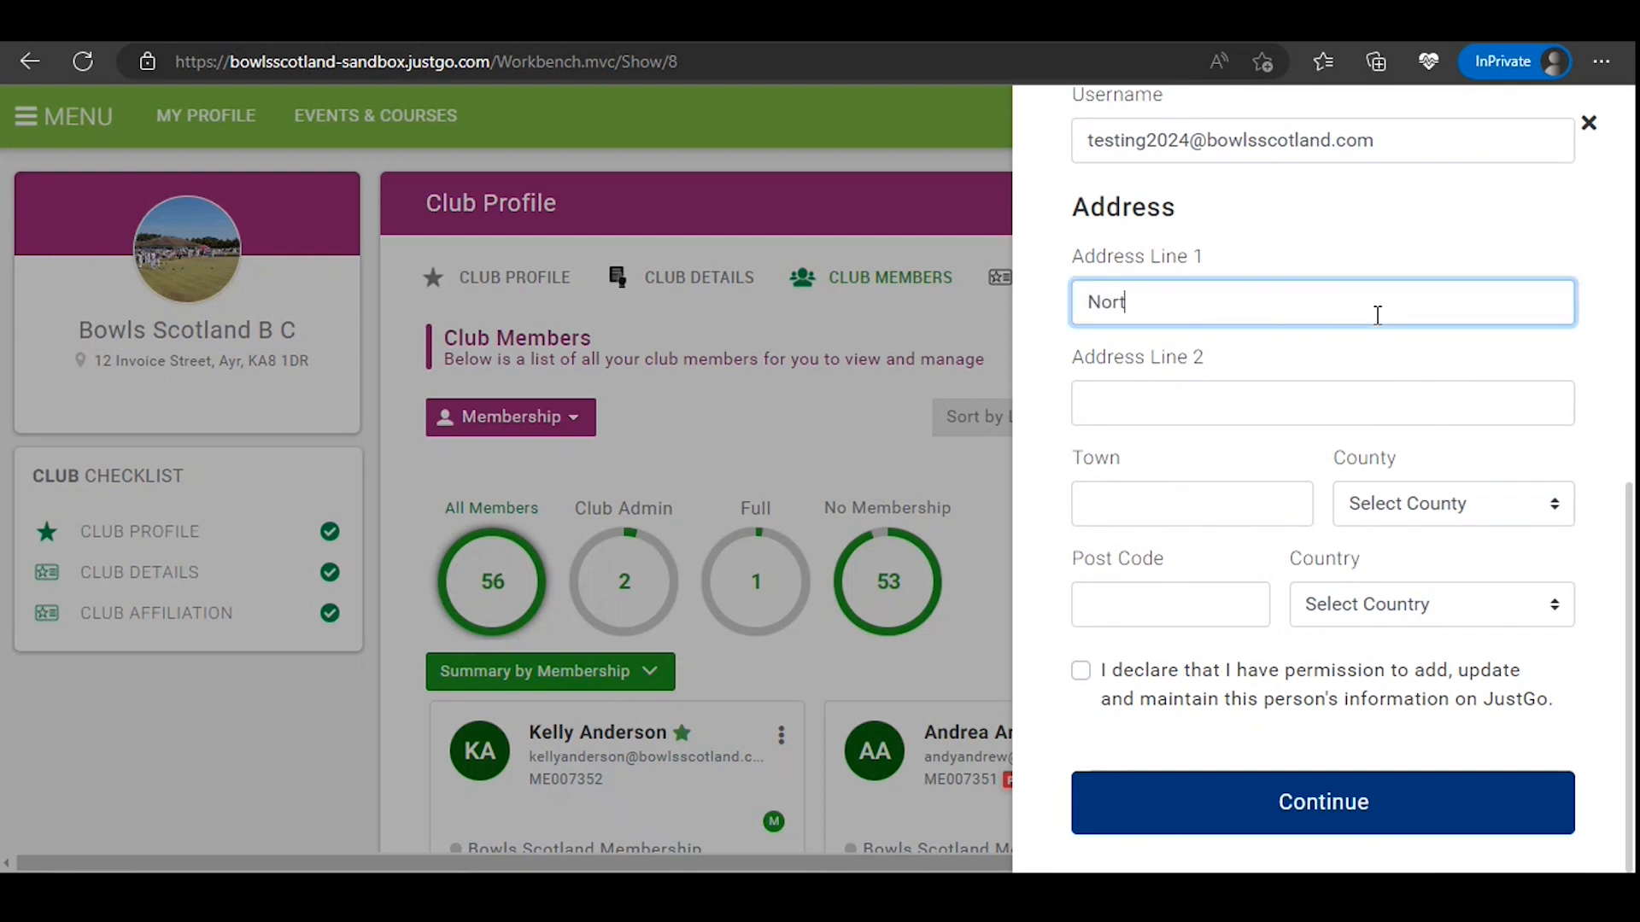
text(hfield)
click(1234, 492)
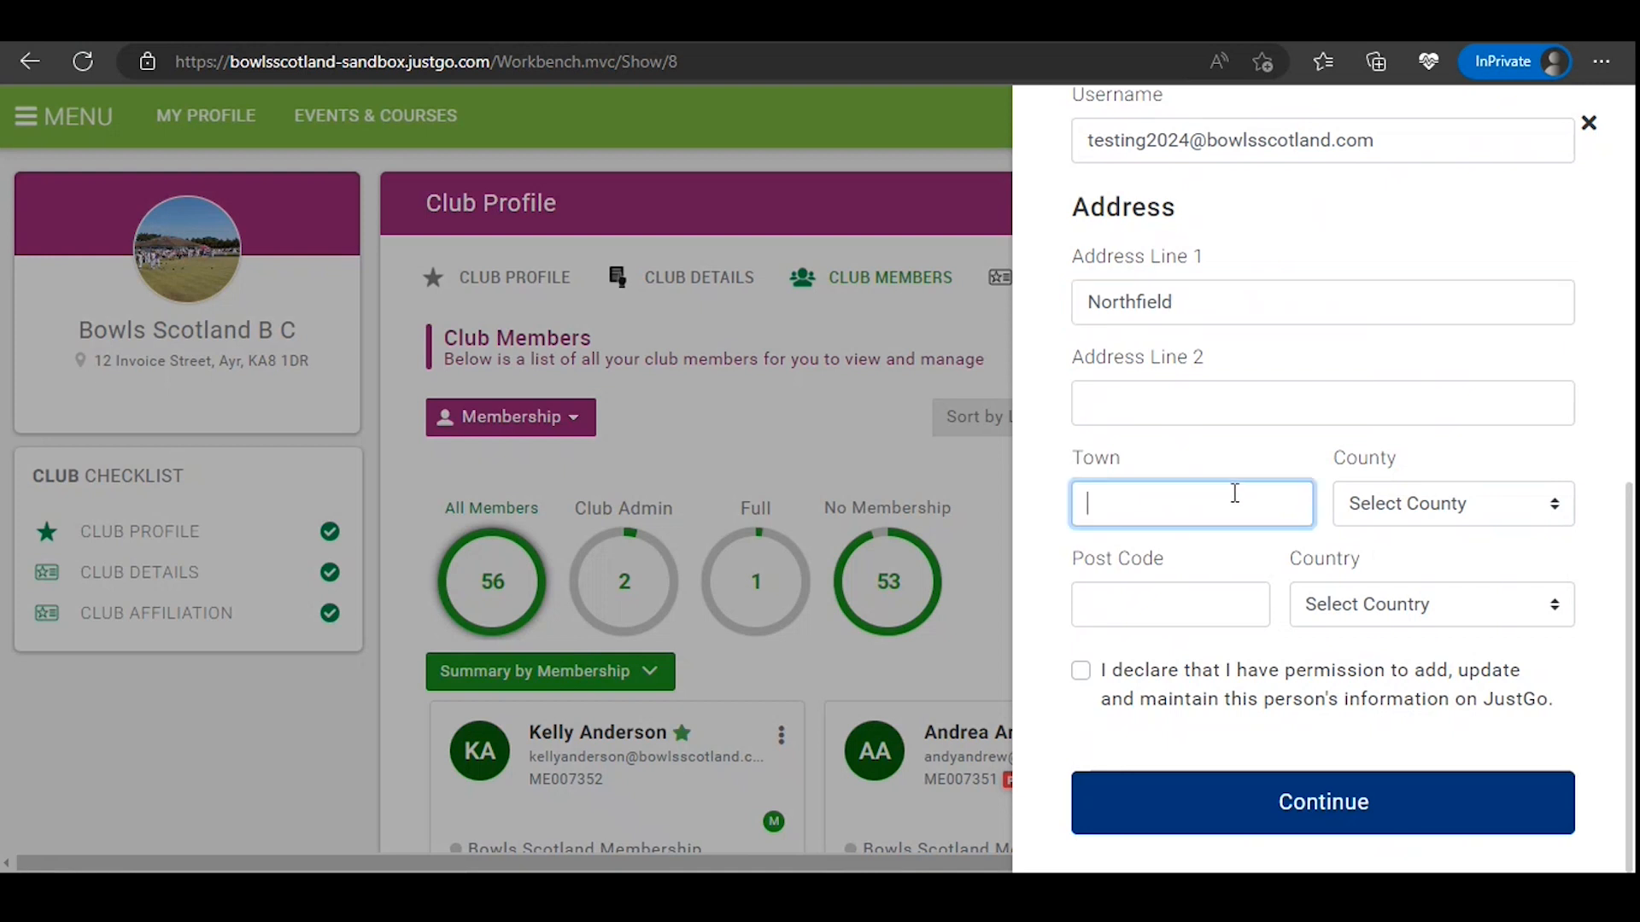
text(Ayr)
click(1196, 602)
text(x)
click(1035, 427)
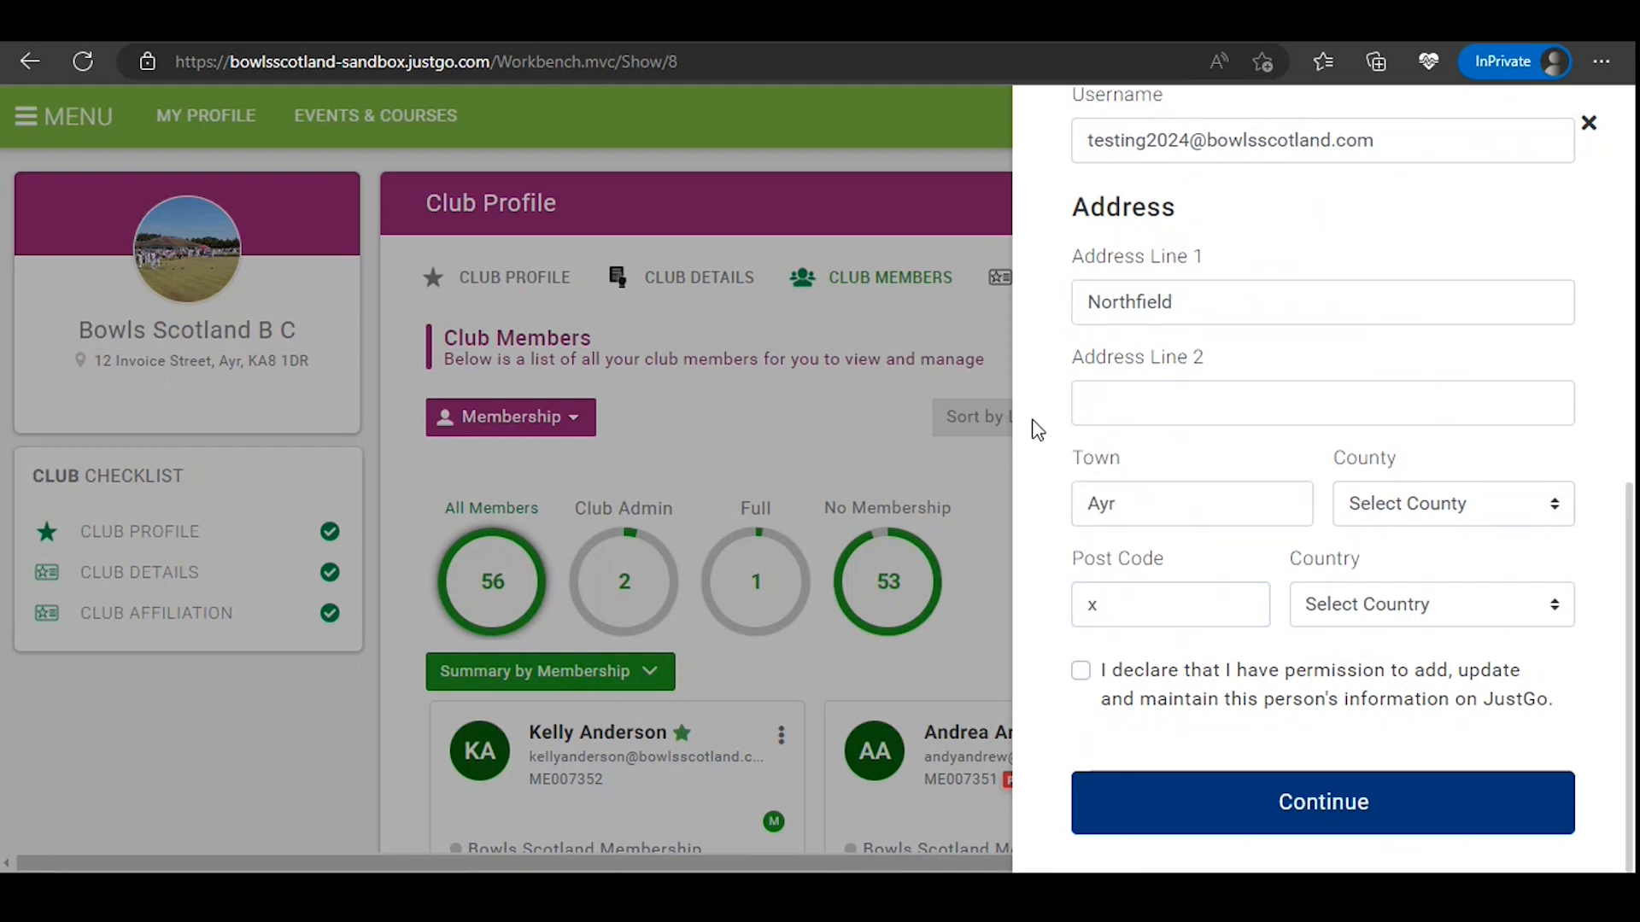
click(1081, 672)
click(1257, 811)
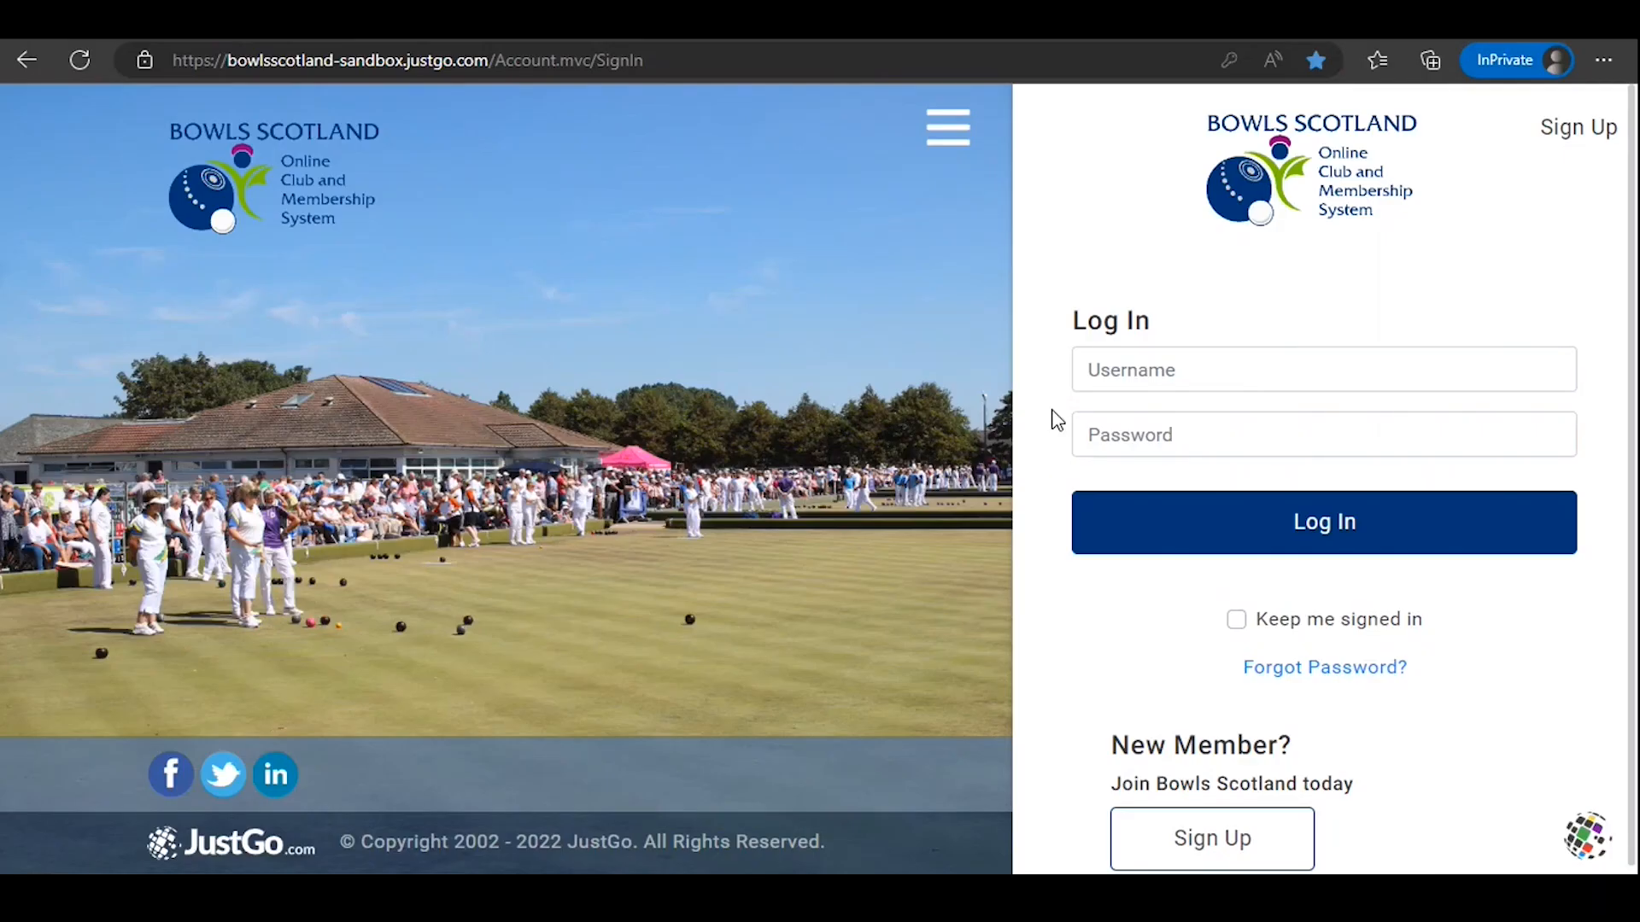
Step: Start a new member sign-up from the login page and enter the registrant's first and last name
click(1196, 850)
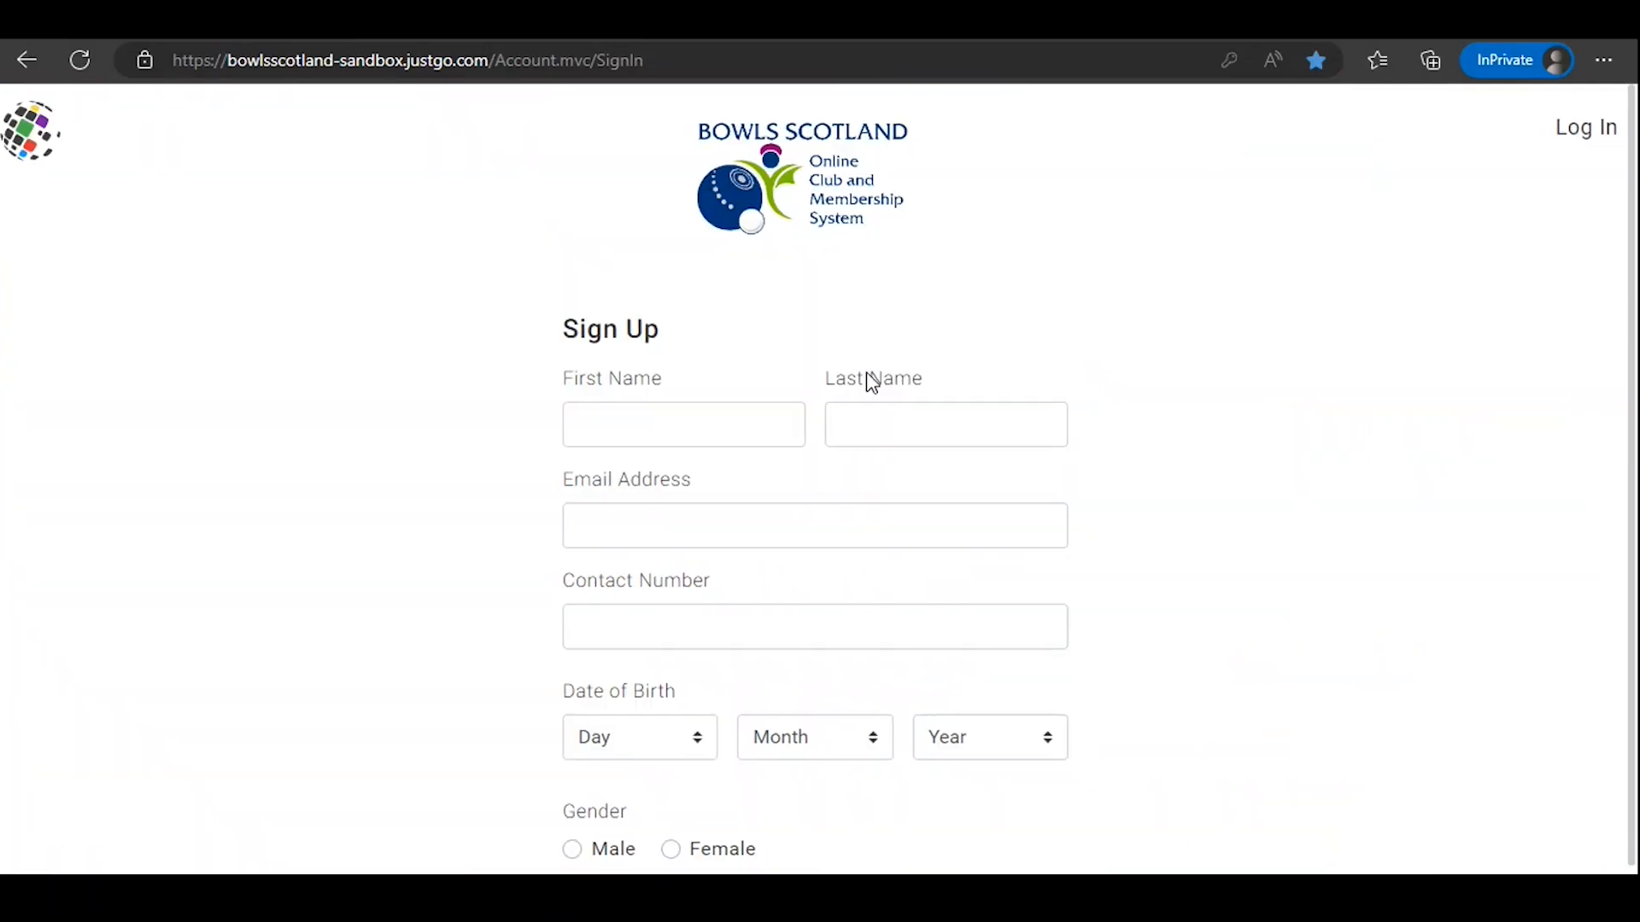
click(742, 424)
text(Test)
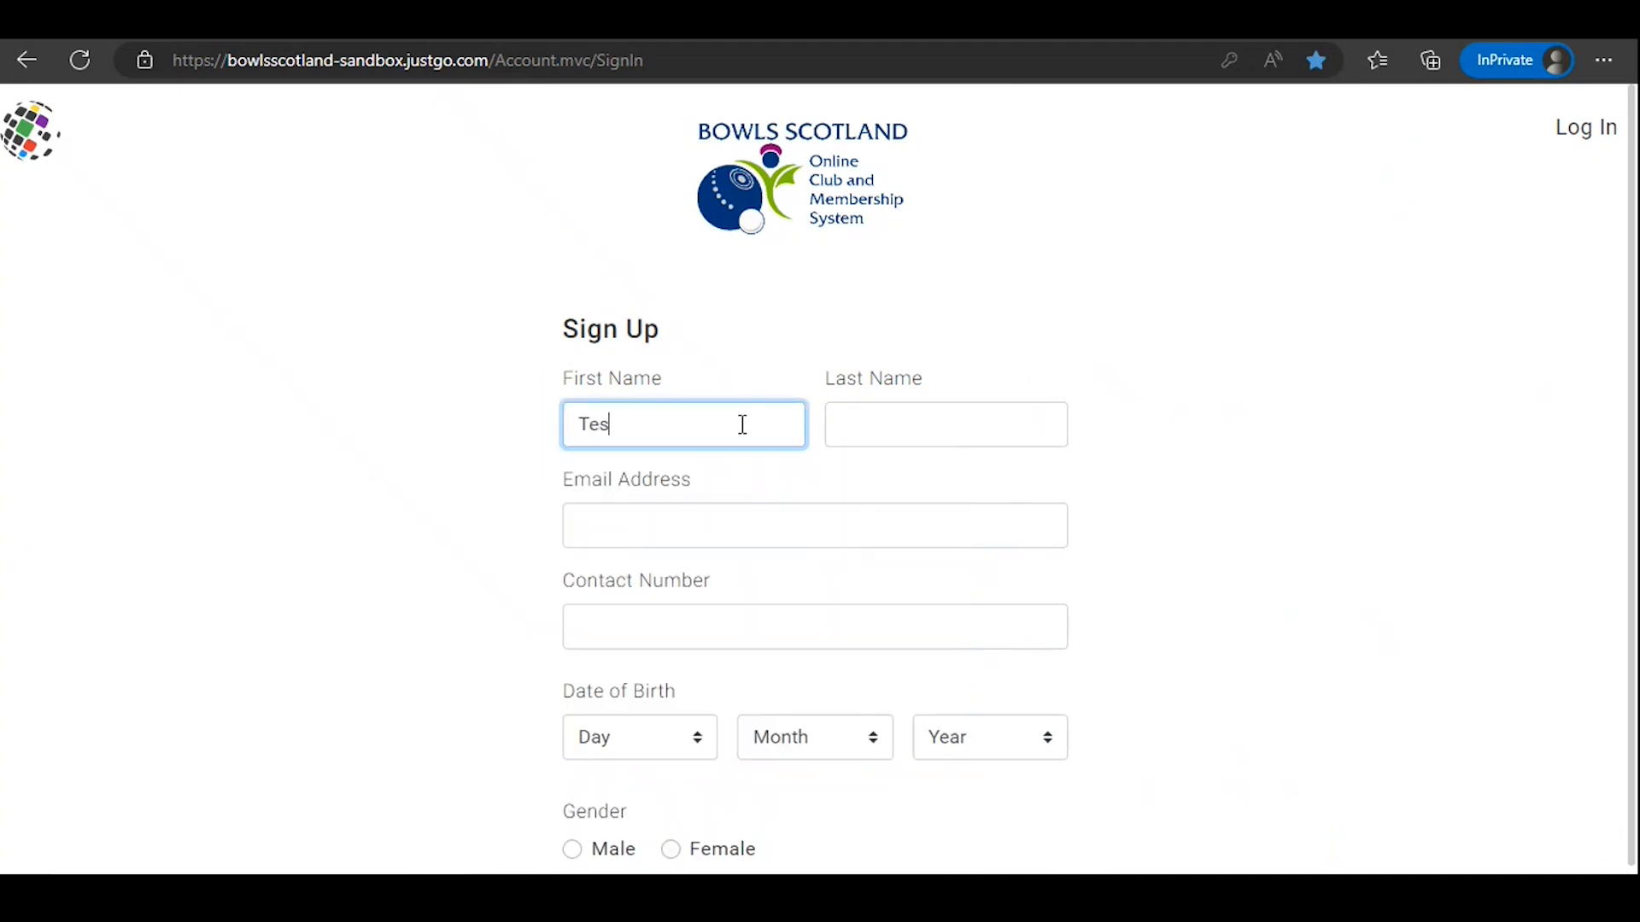
click(907, 421)
text(Tesing)
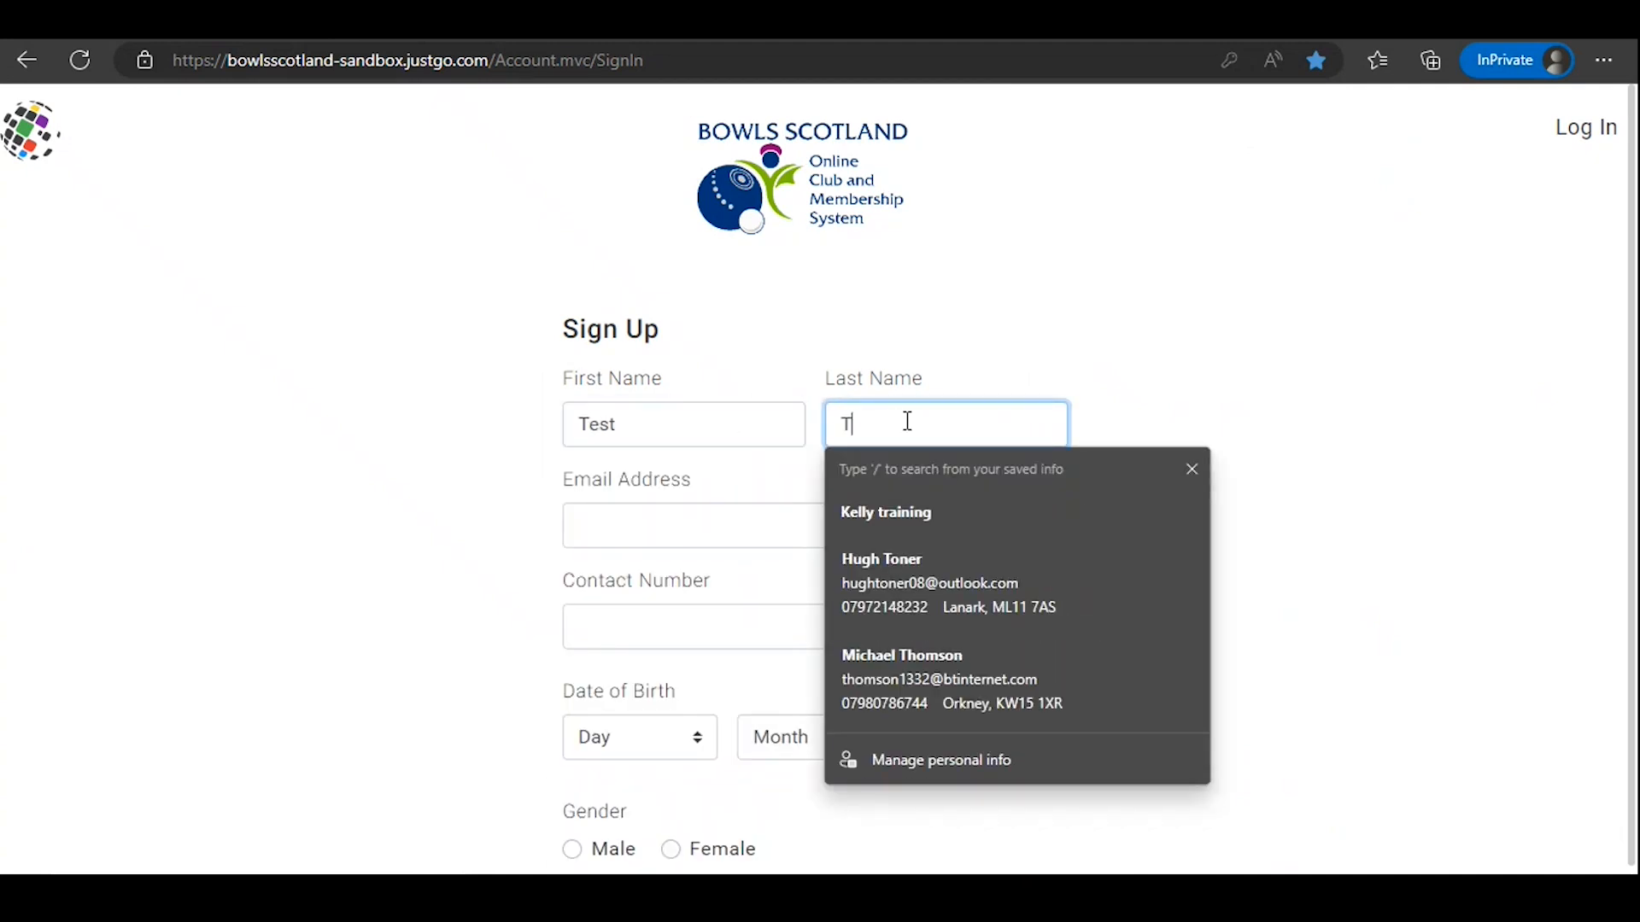
key(BackSpace)
key(BackSpace)
key(BackSpace)
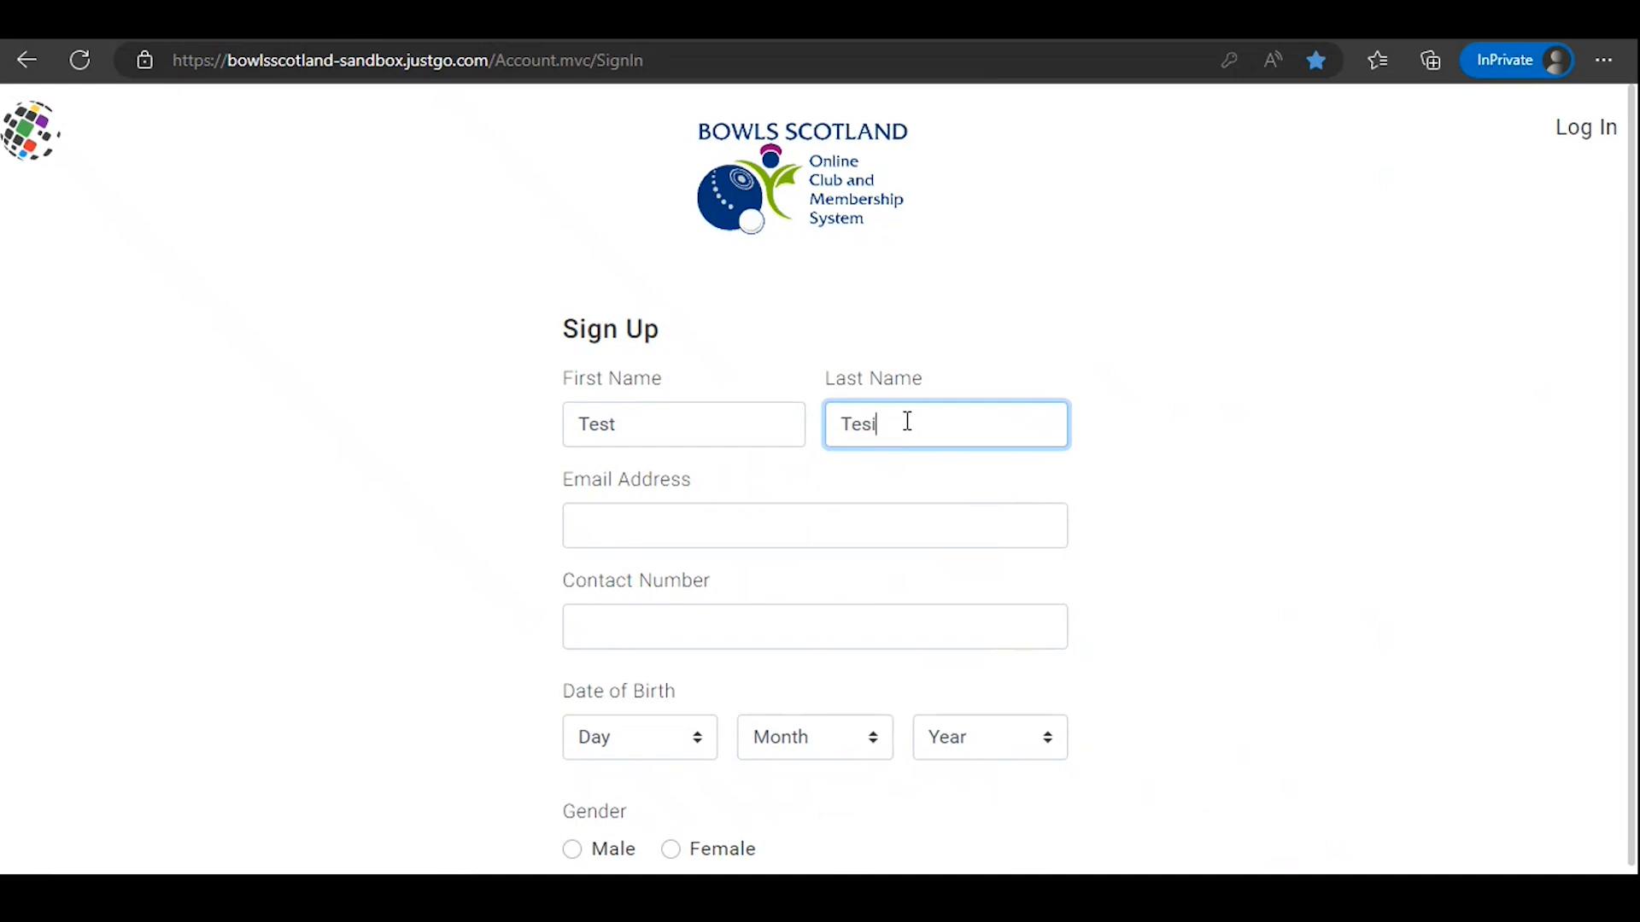
text(ting)
Step: Enter the registrant's e-mail address in the sign-up form
click(907, 520)
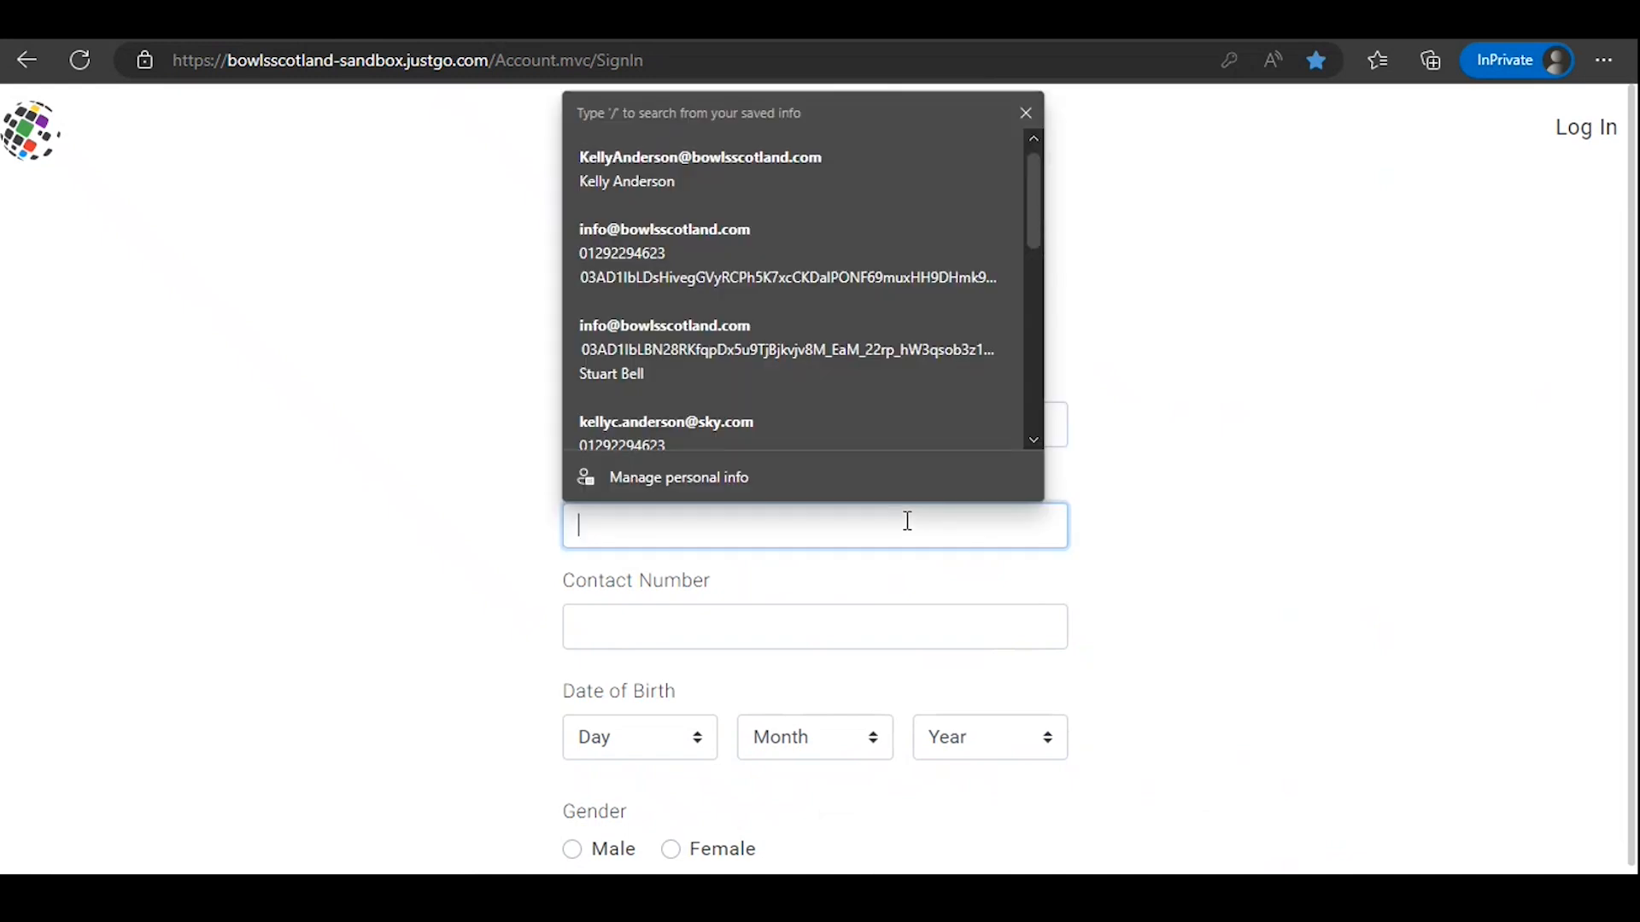
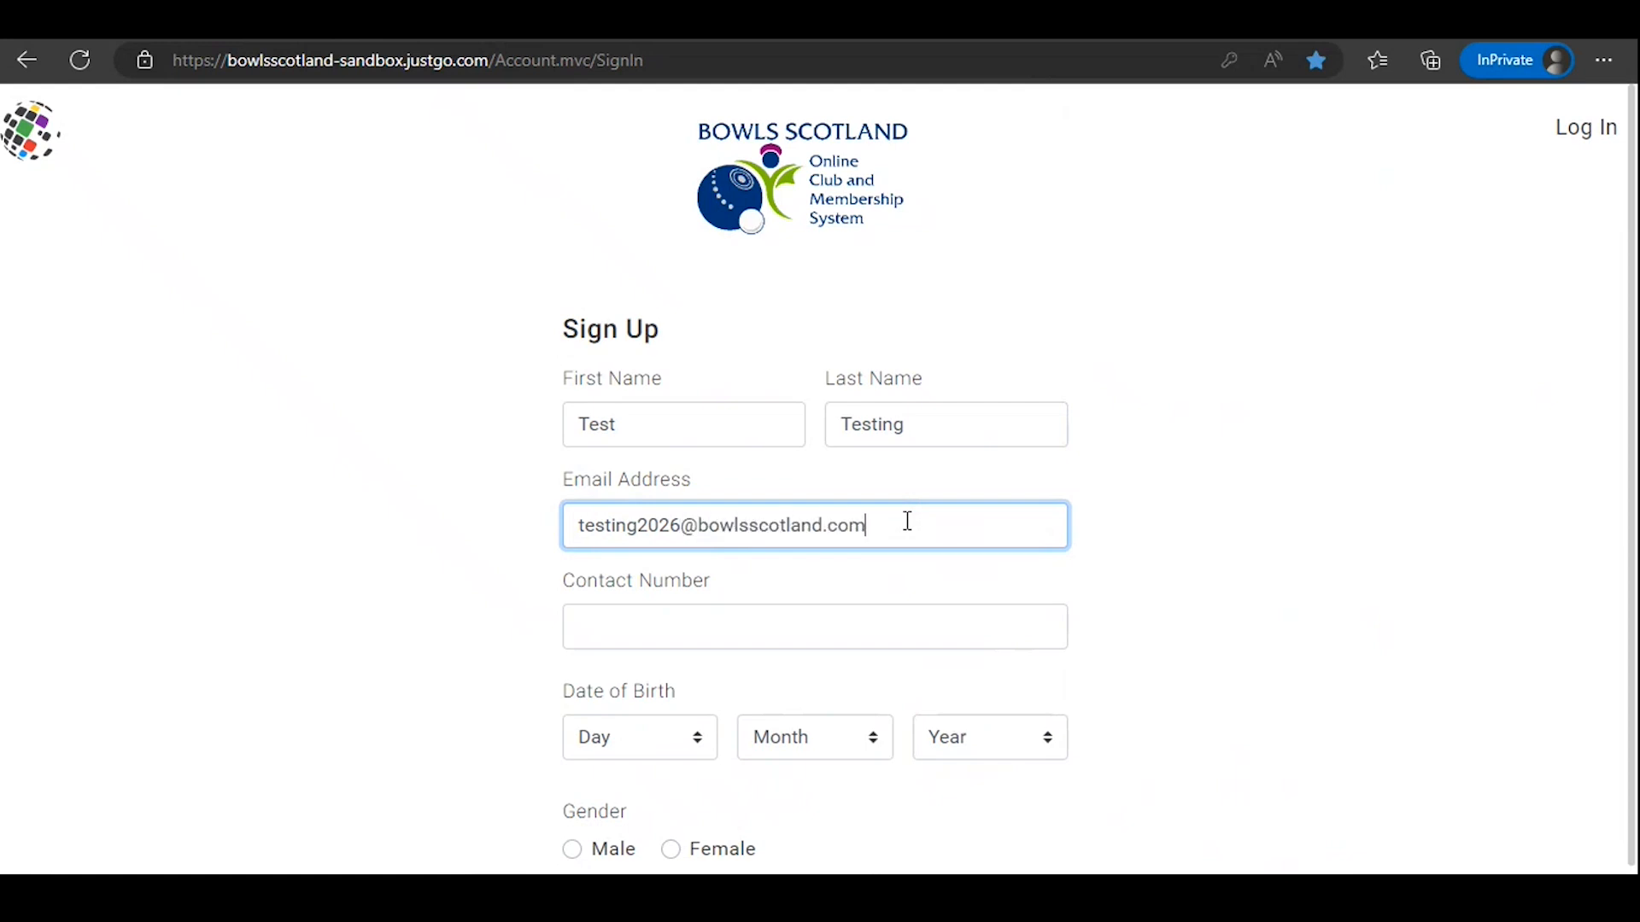
click(1250, 526)
Step: Fill in the registrant's contact number in the sign-up form
scroll(1257, 530, down, 1)
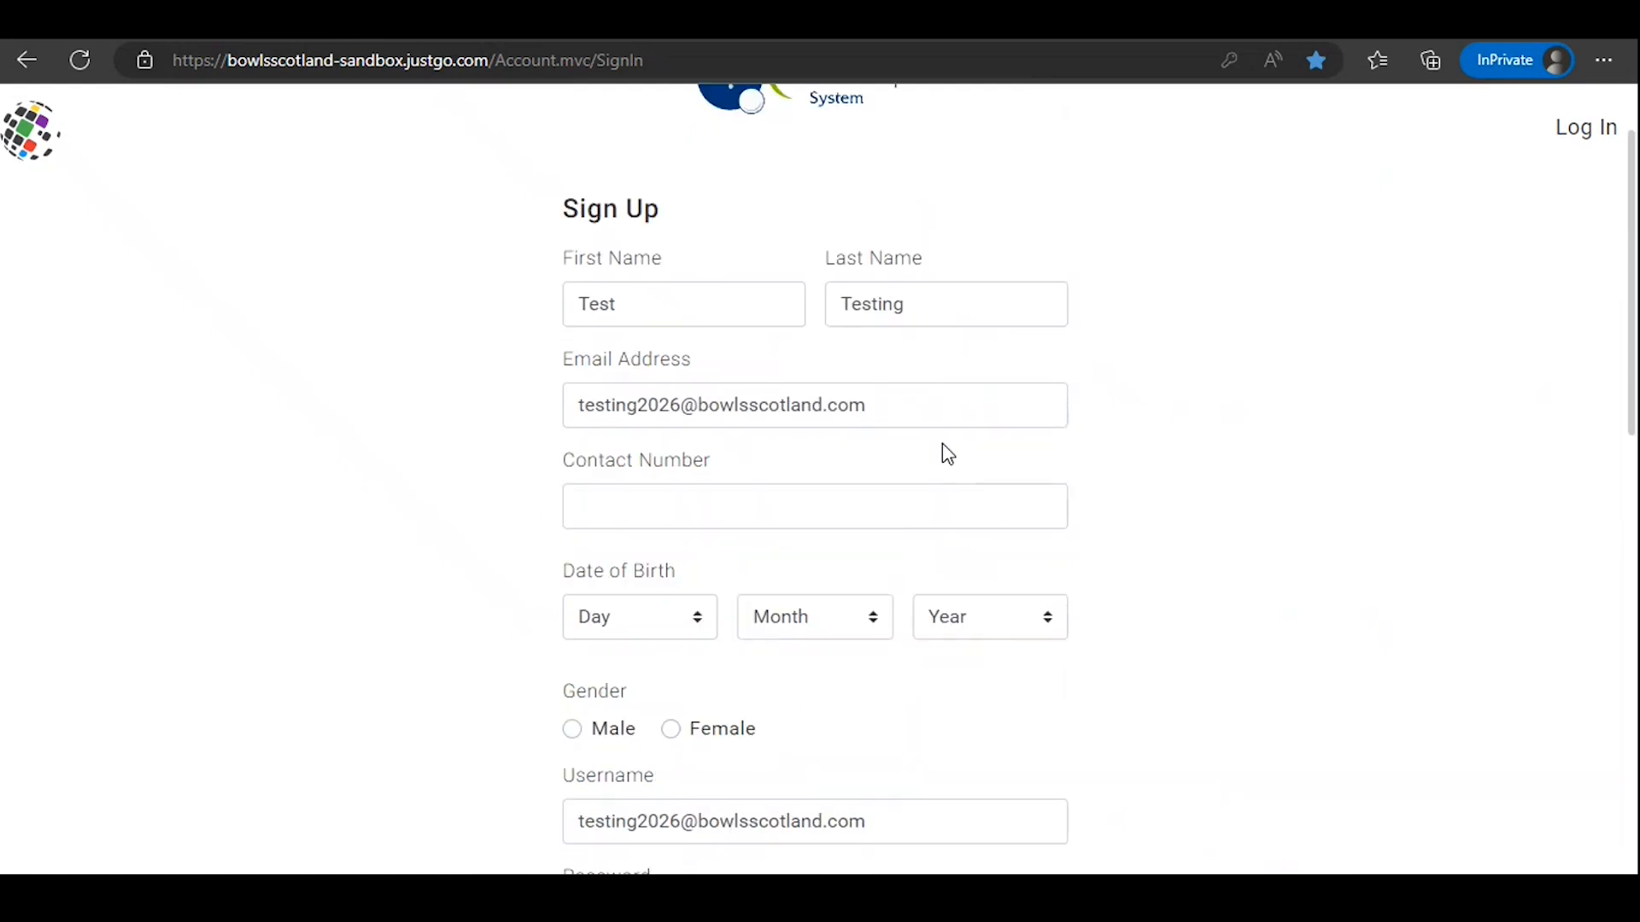
click(756, 528)
text(0123456)
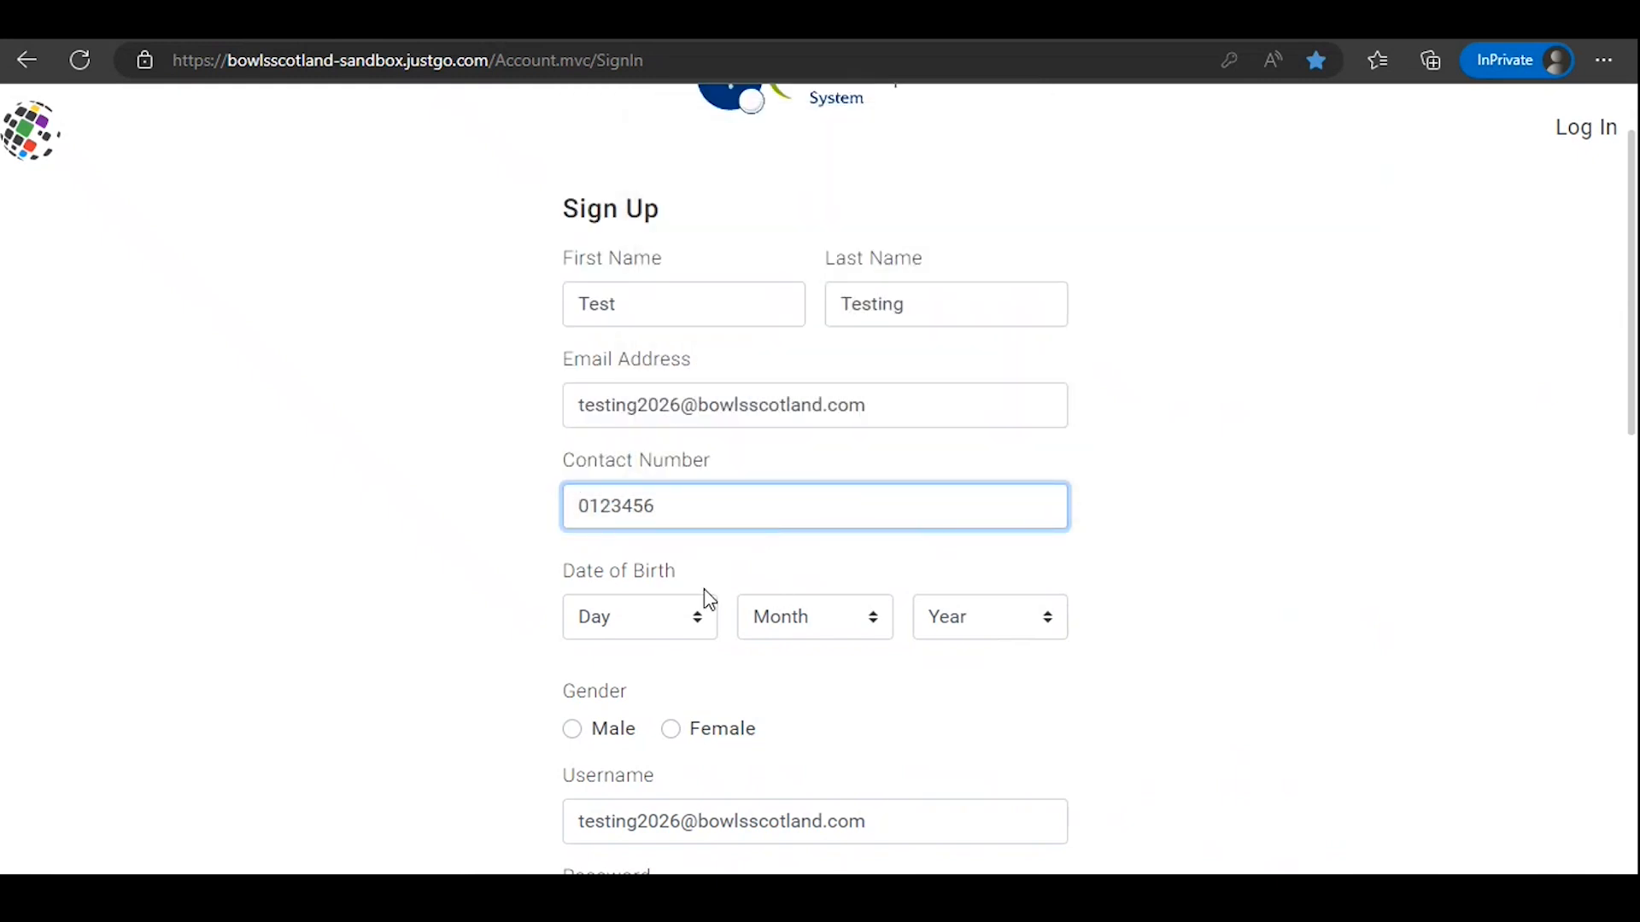
key(Tab)
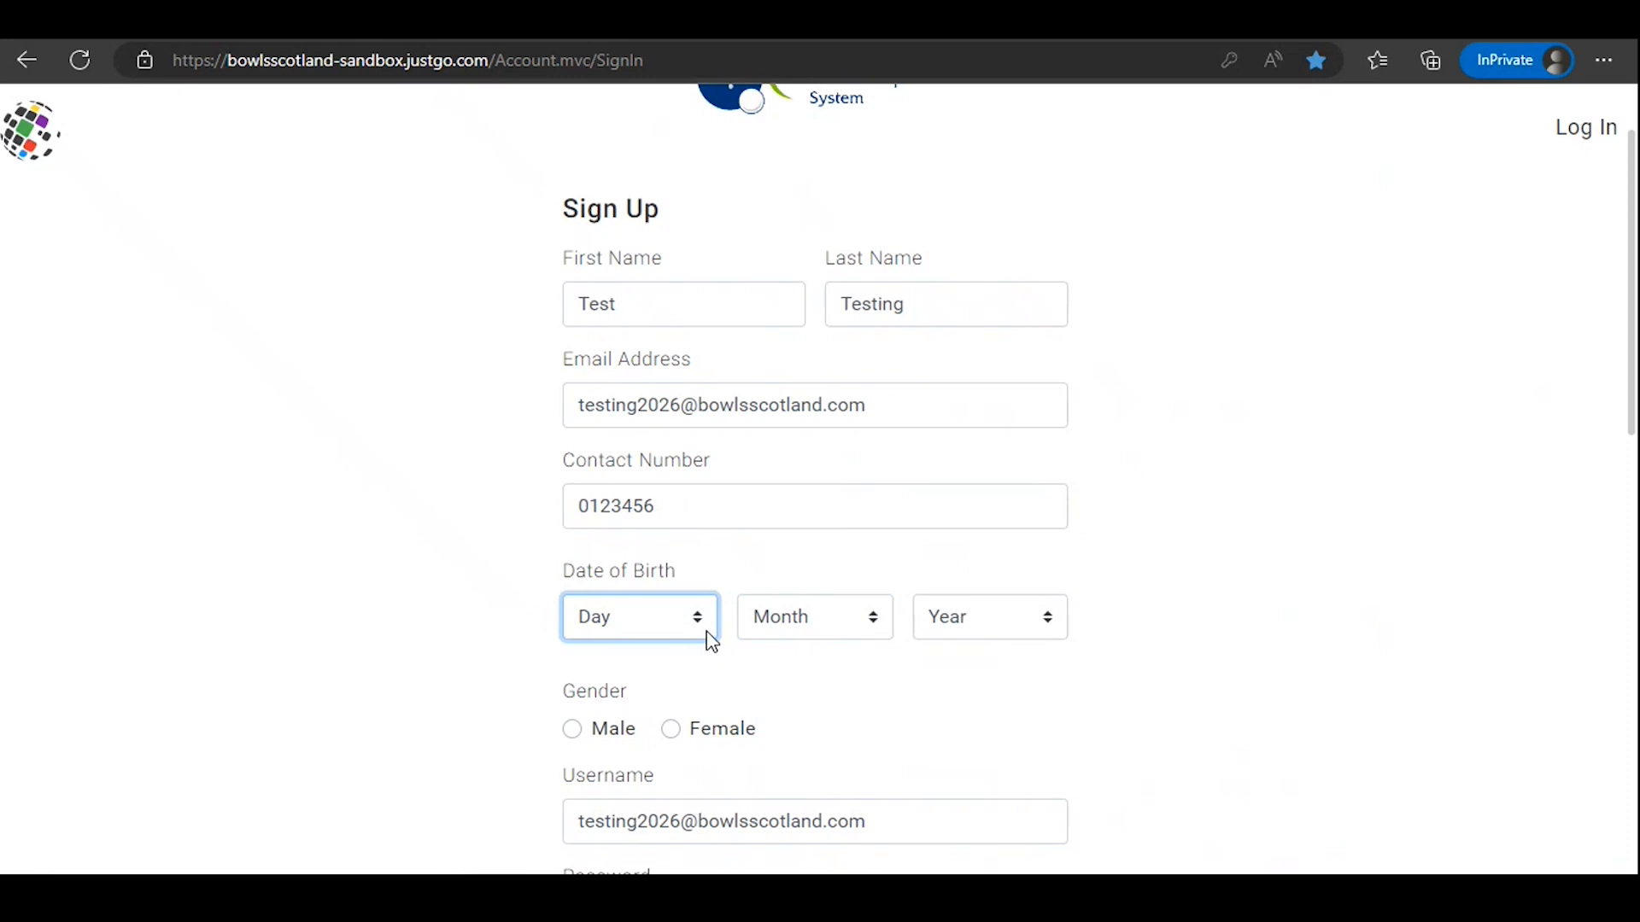
Step: Choose the registrant's day, month and year of birth and set the gender to Female in the sign-up form
click(706, 637)
click(608, 135)
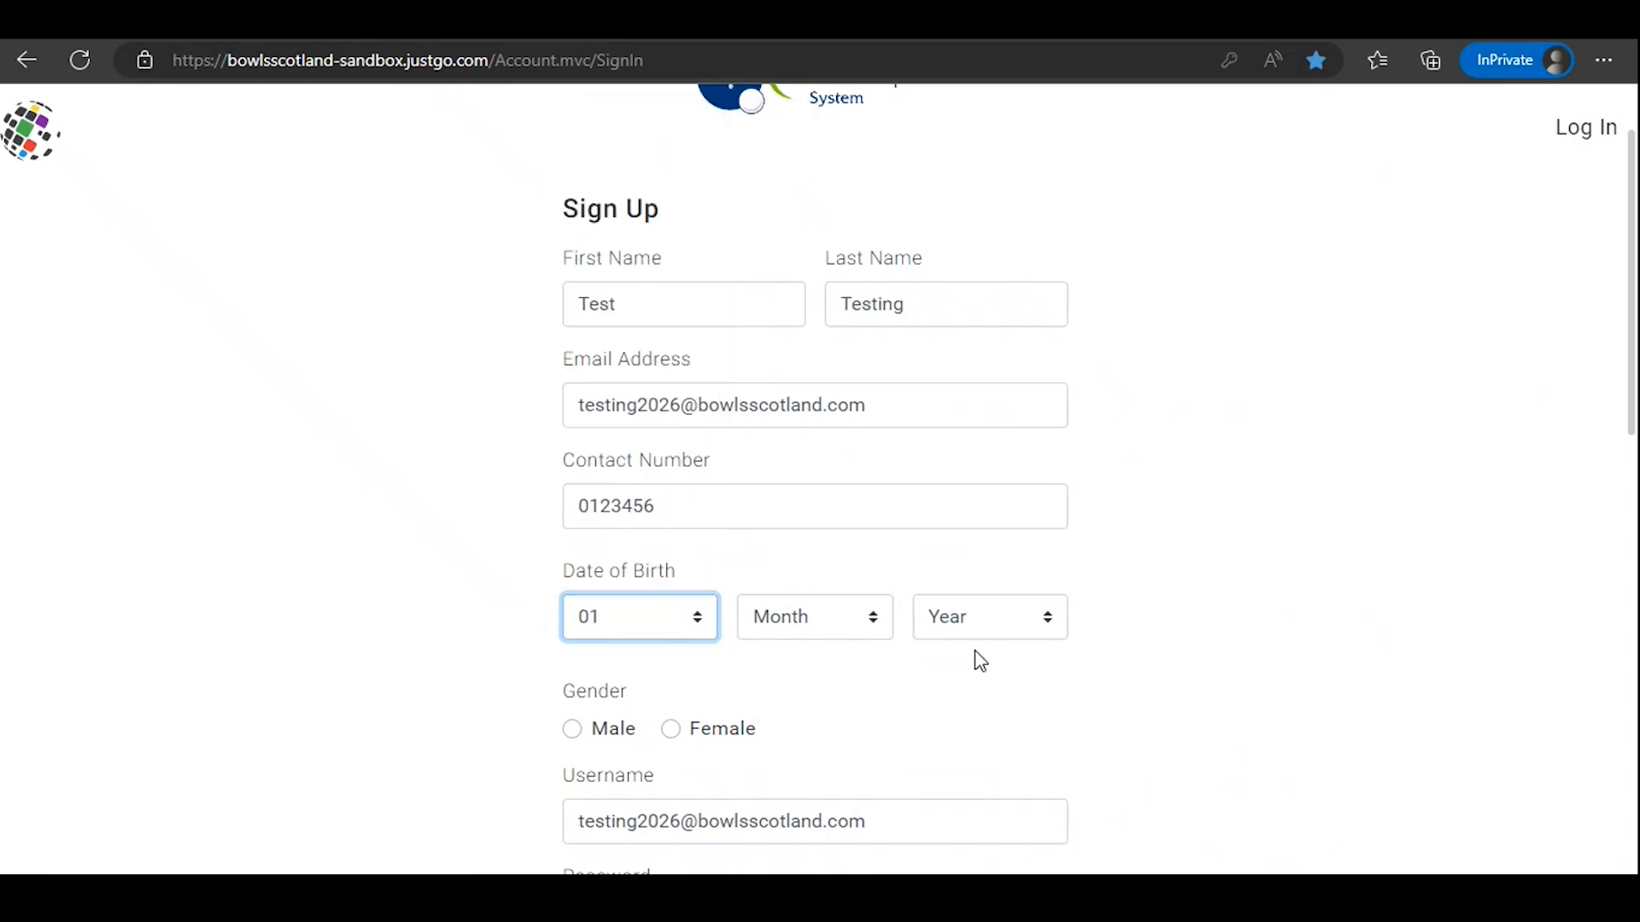
click(876, 628)
click(757, 309)
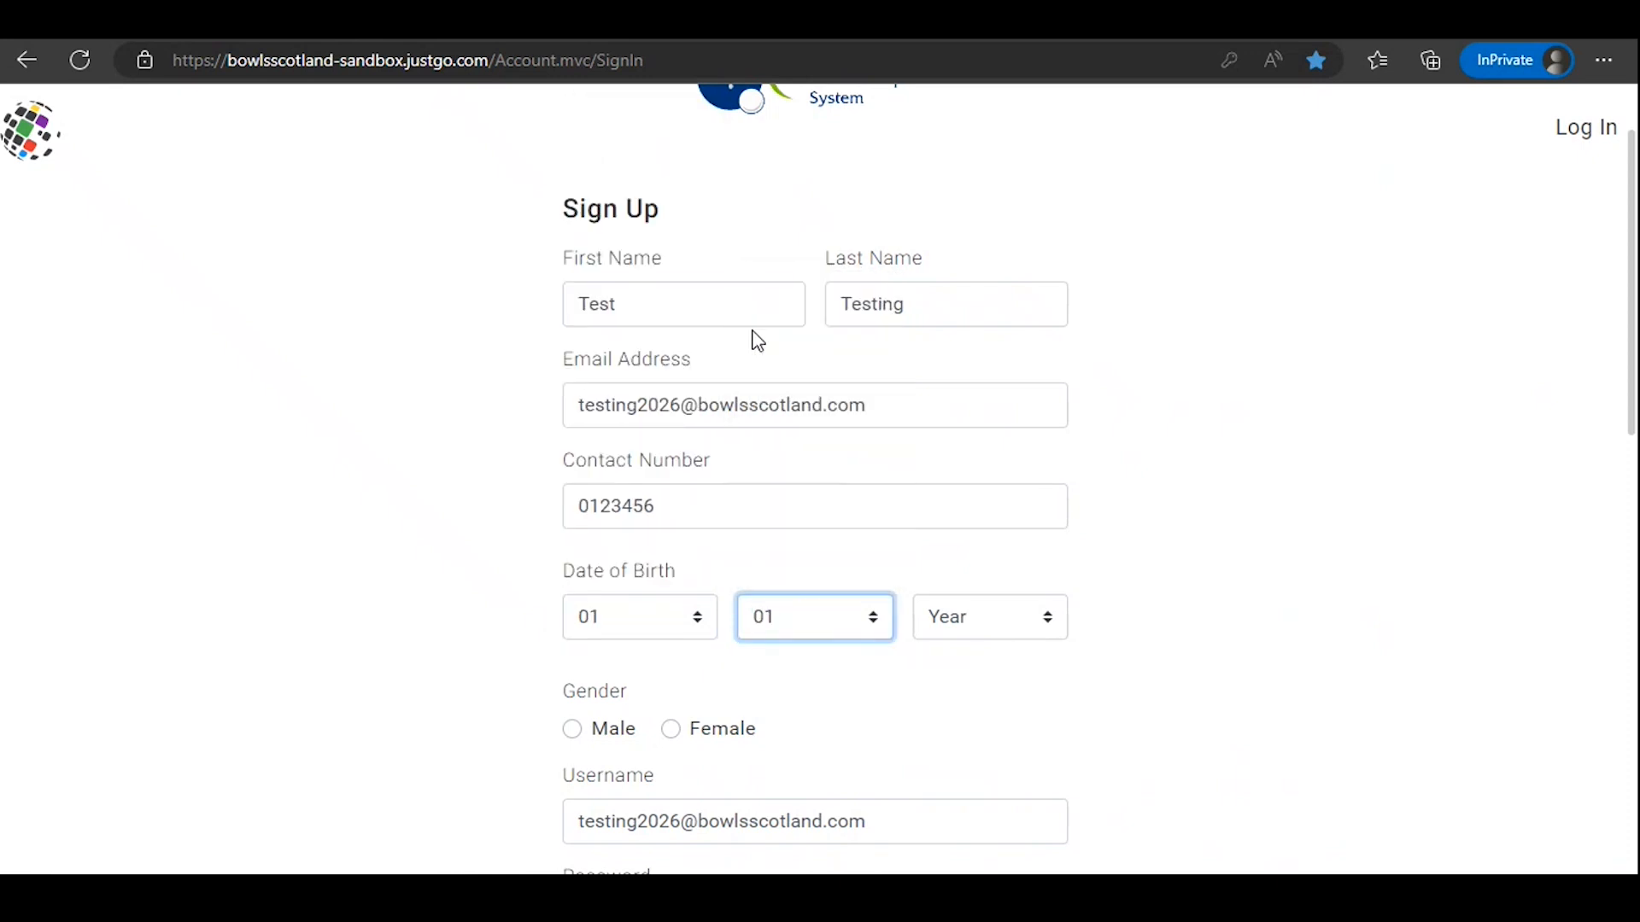
click(1054, 618)
drag(1070, 183, 962, 575)
click(963, 575)
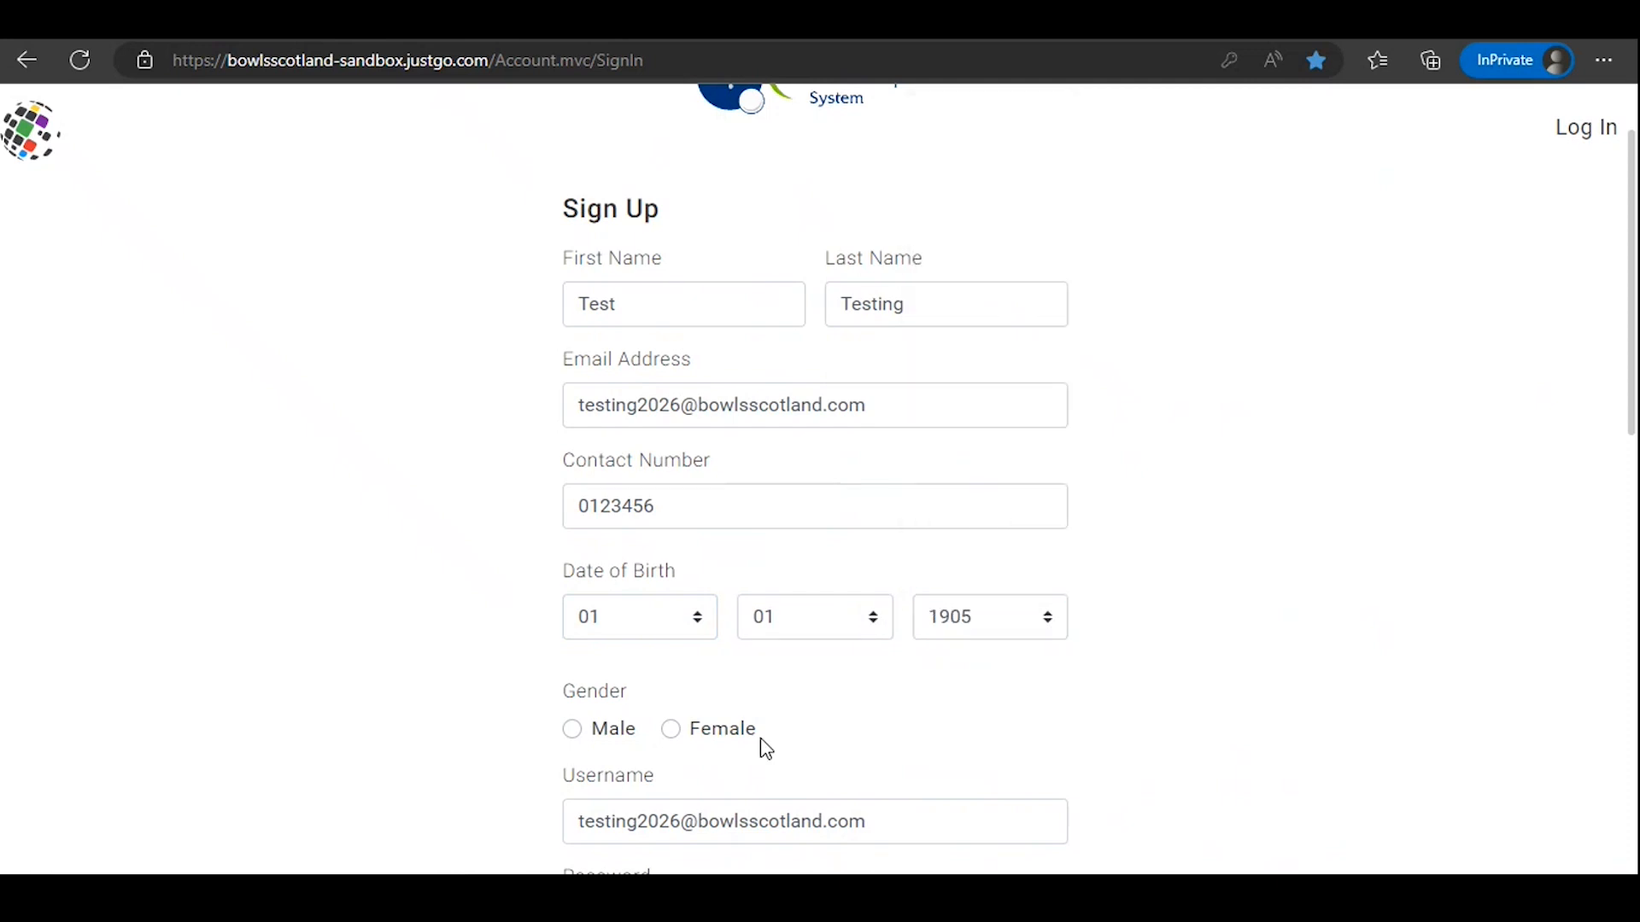
click(671, 728)
scroll(1235, 675, down, 1)
scroll(1235, 676, down, 3)
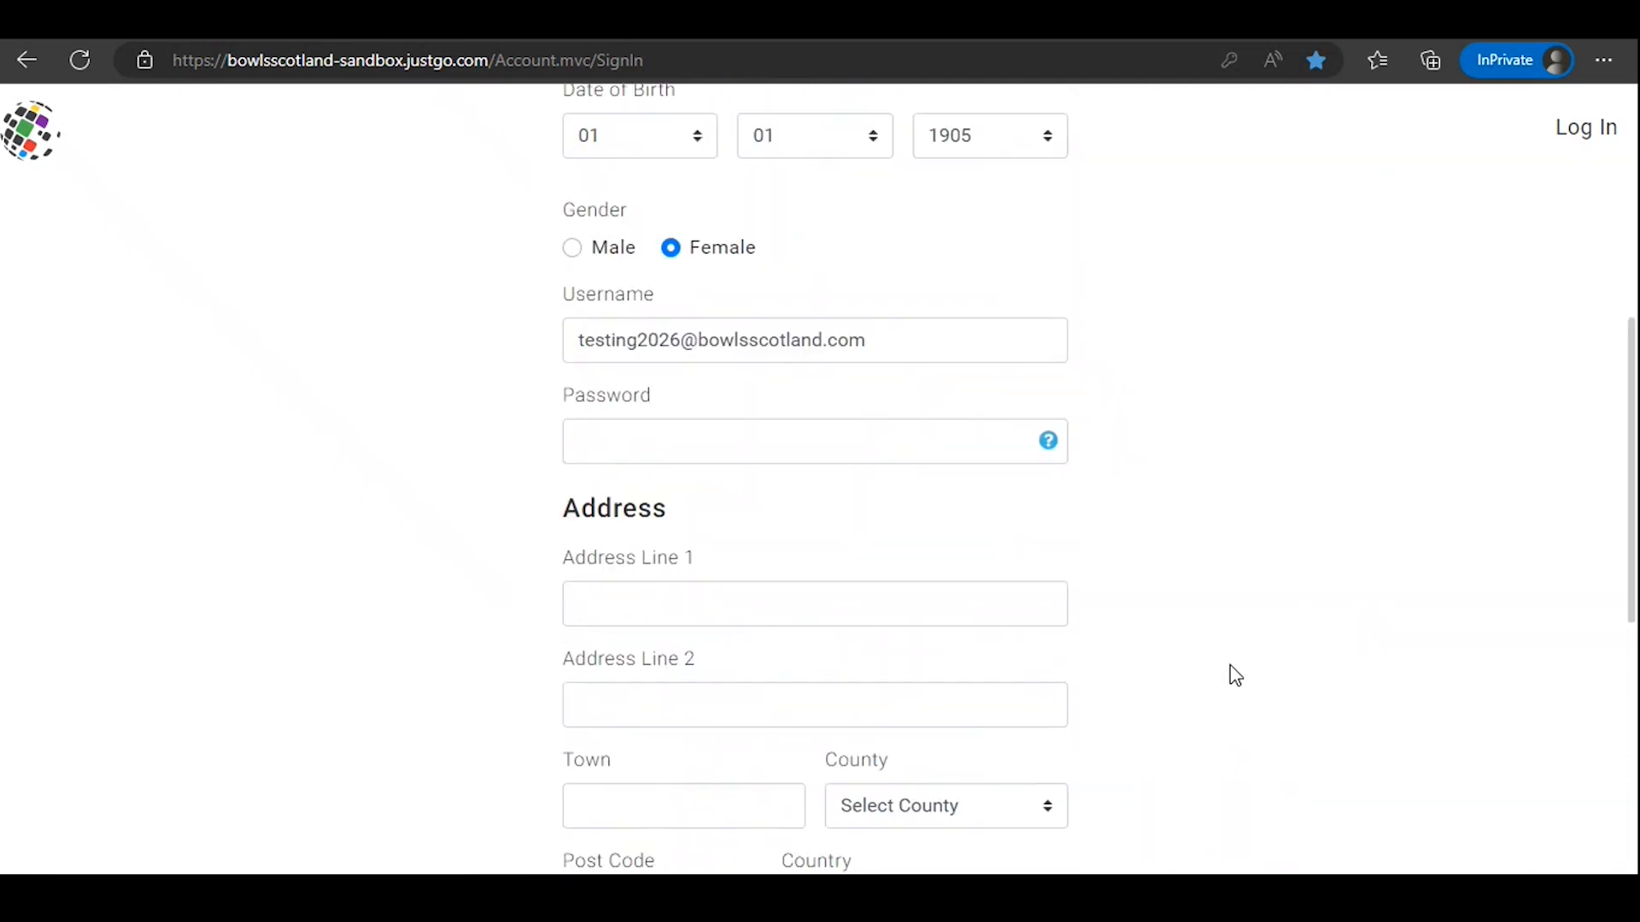
Step: Enter the account password for the registrant in the sign-up form
click(823, 451)
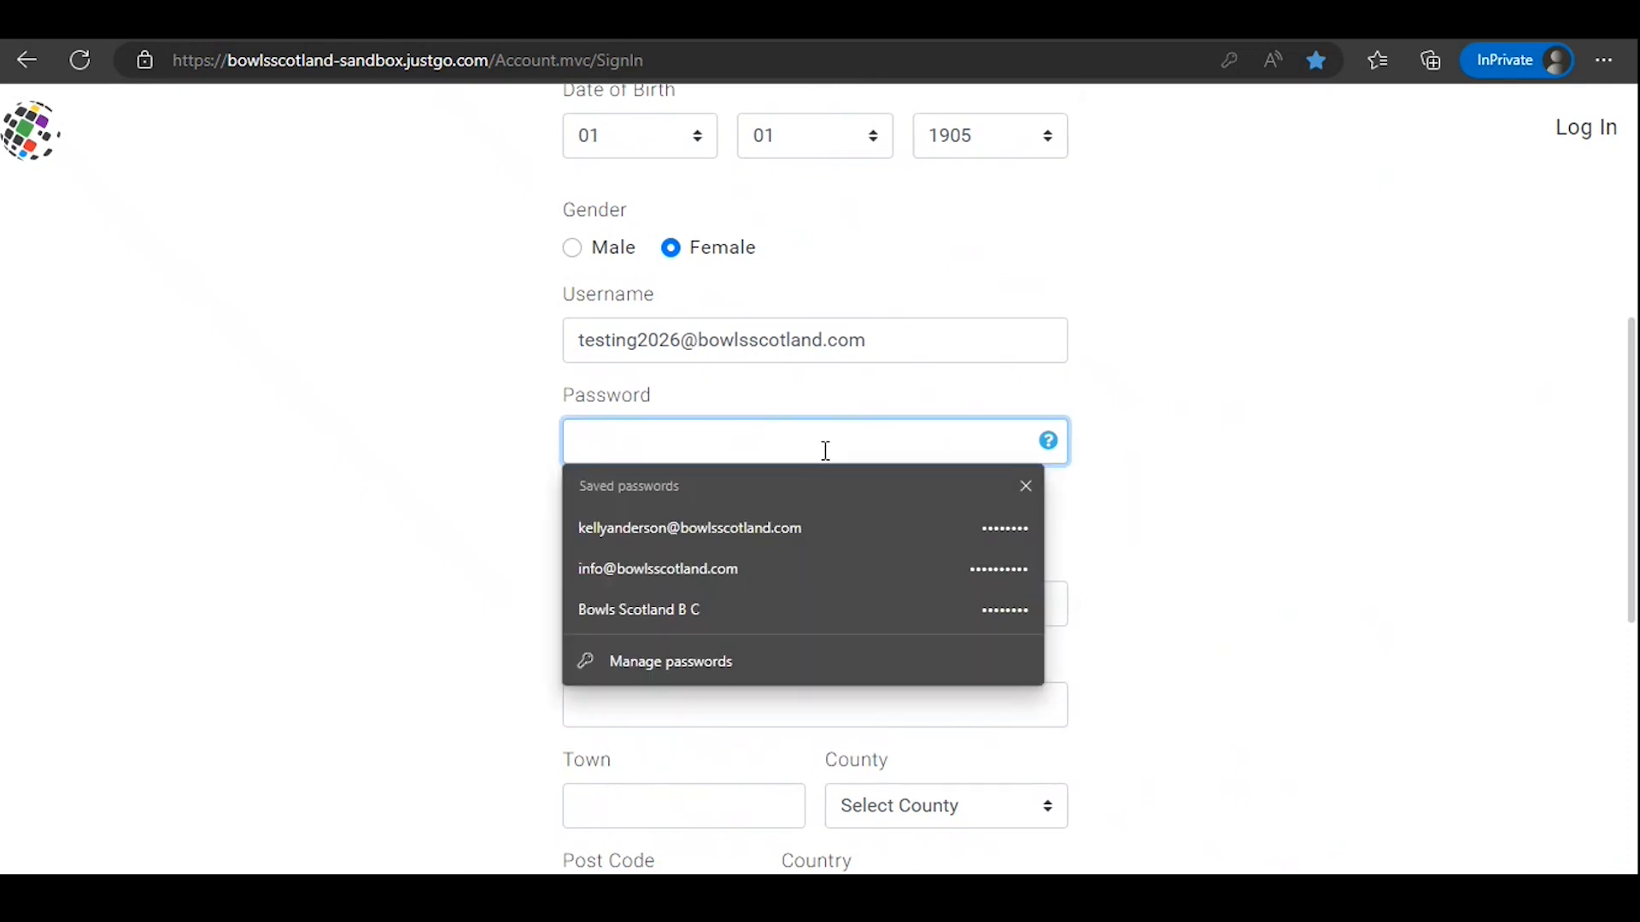
text(••••••••)
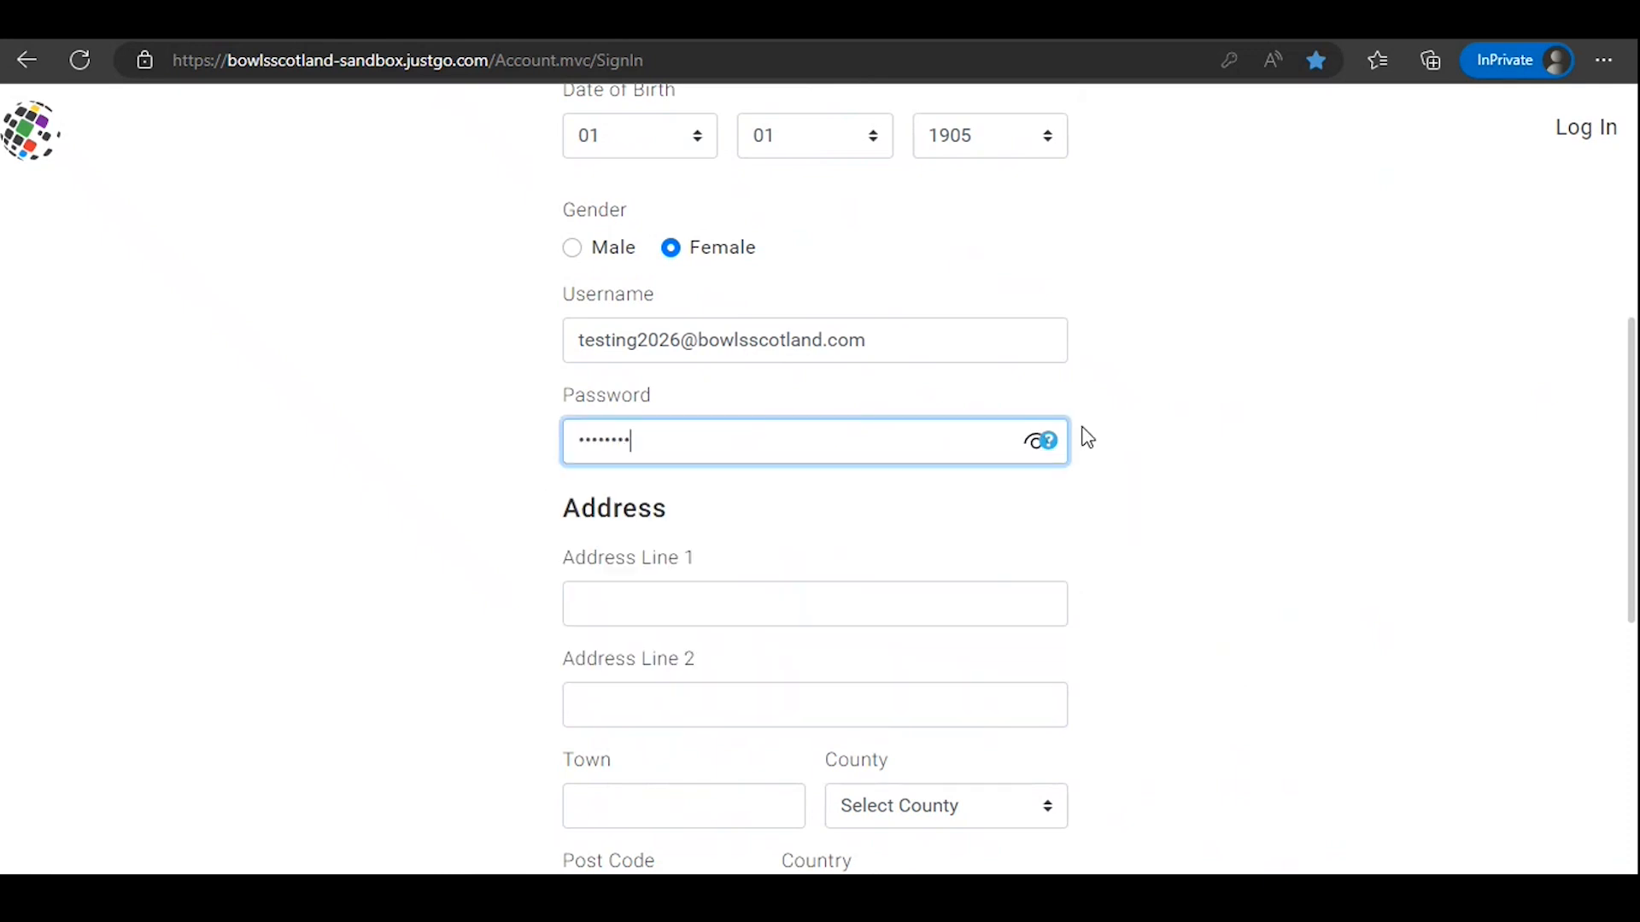
click(1081, 428)
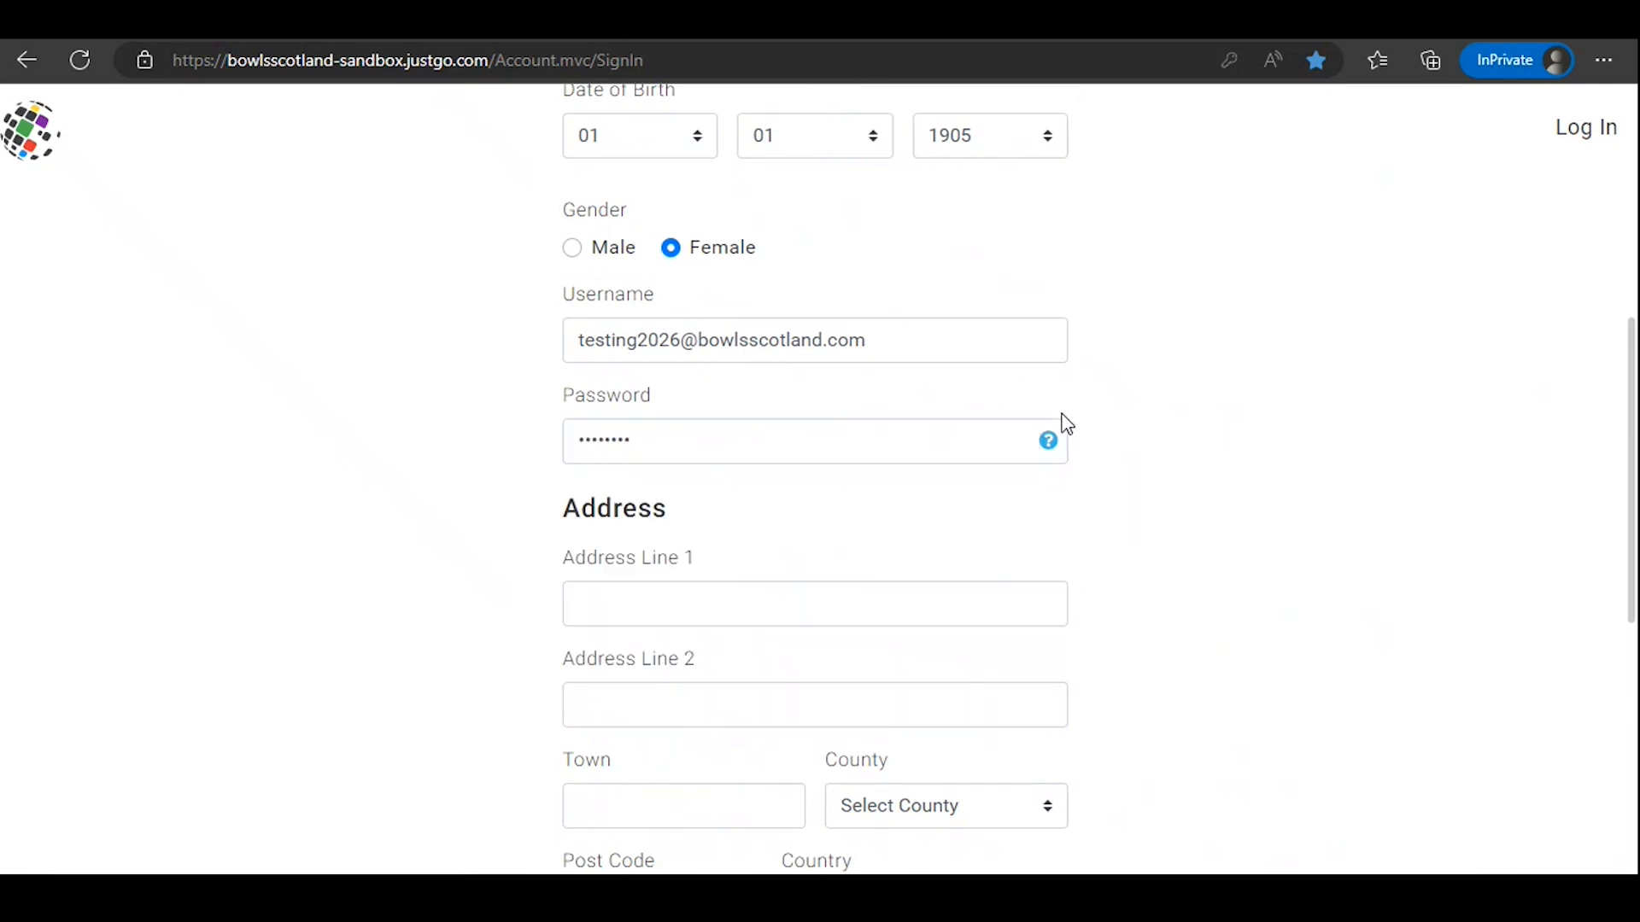
Step: Fill in the first address line, town and post code in the sign-up form's address section
scroll(1103, 451, down, 1)
scroll(1109, 461, down, 1)
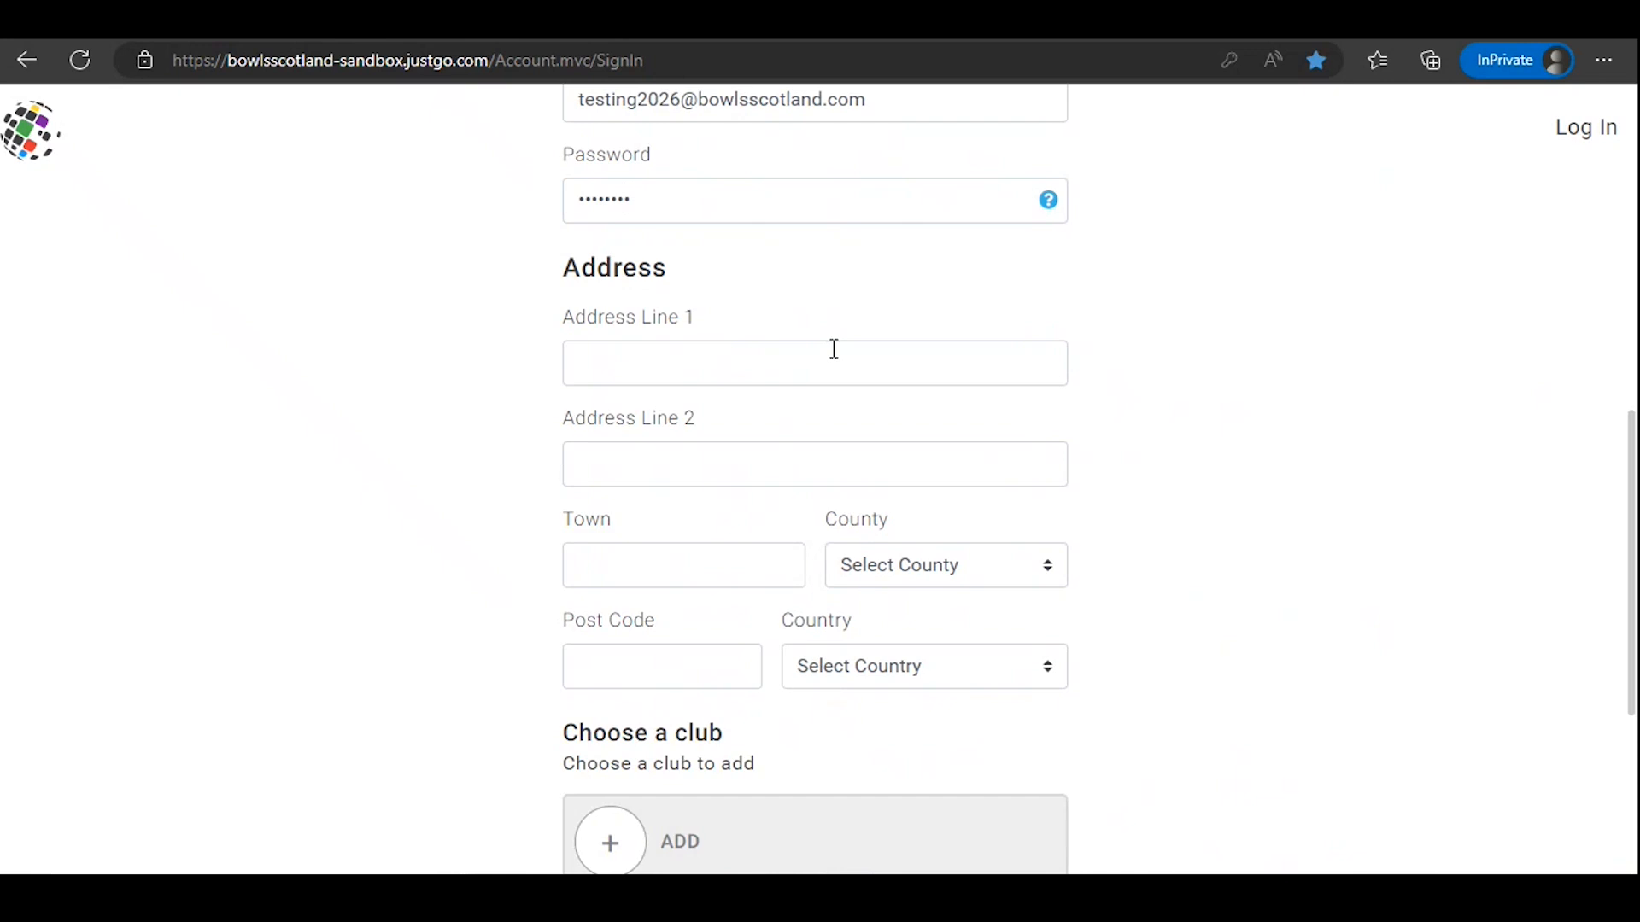
click(834, 349)
text(Northfield)
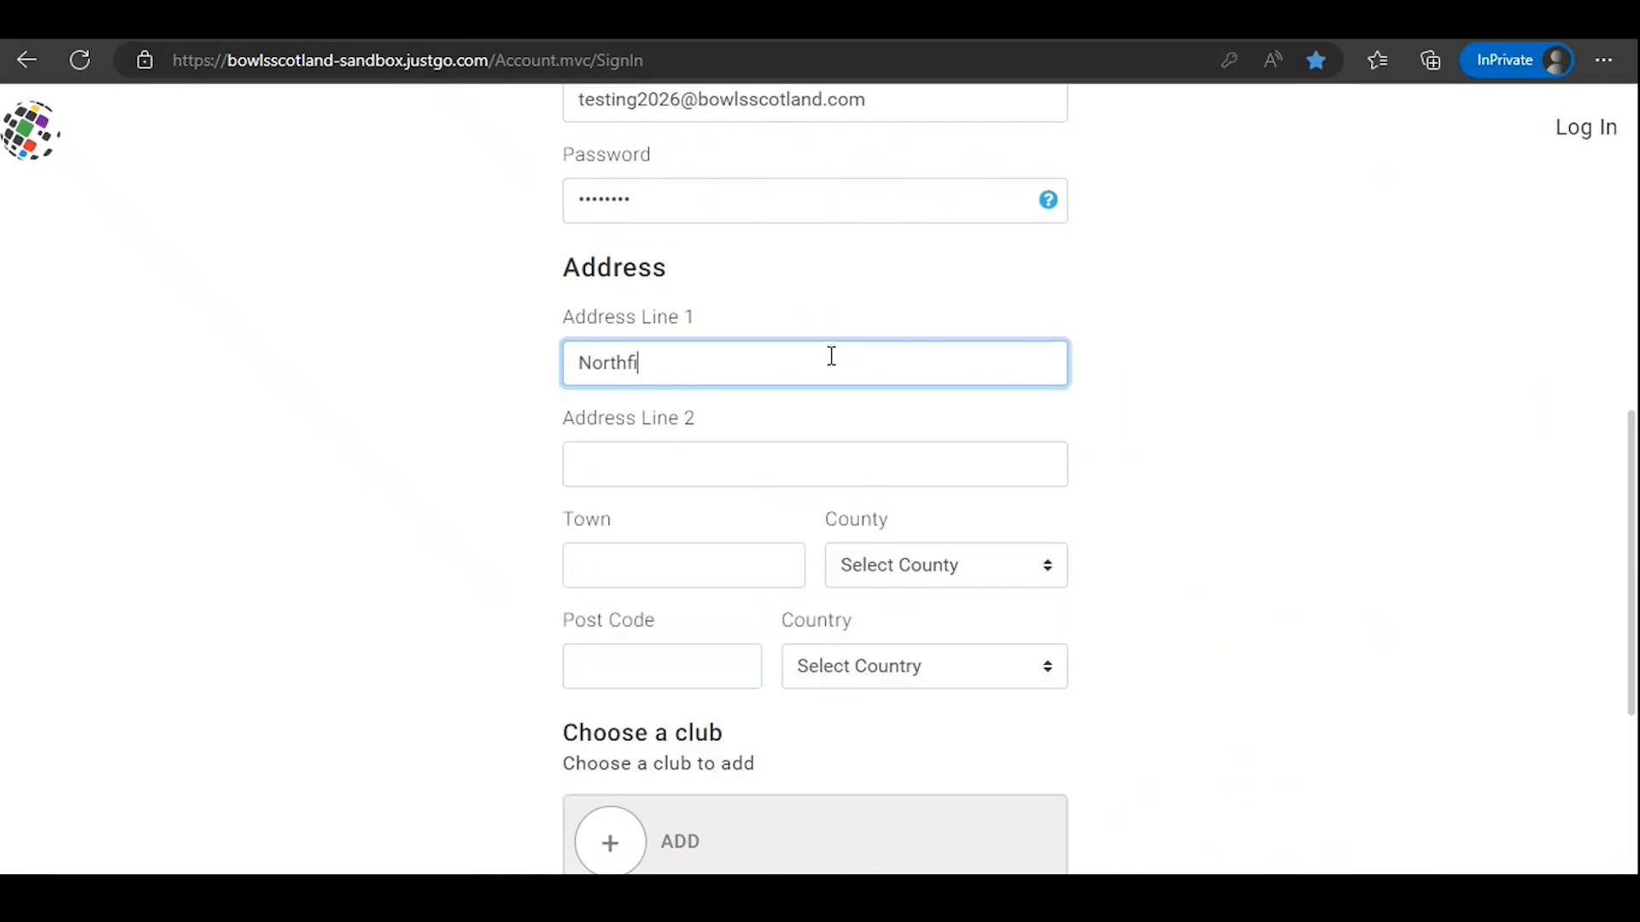
click(748, 555)
text(Ayr)
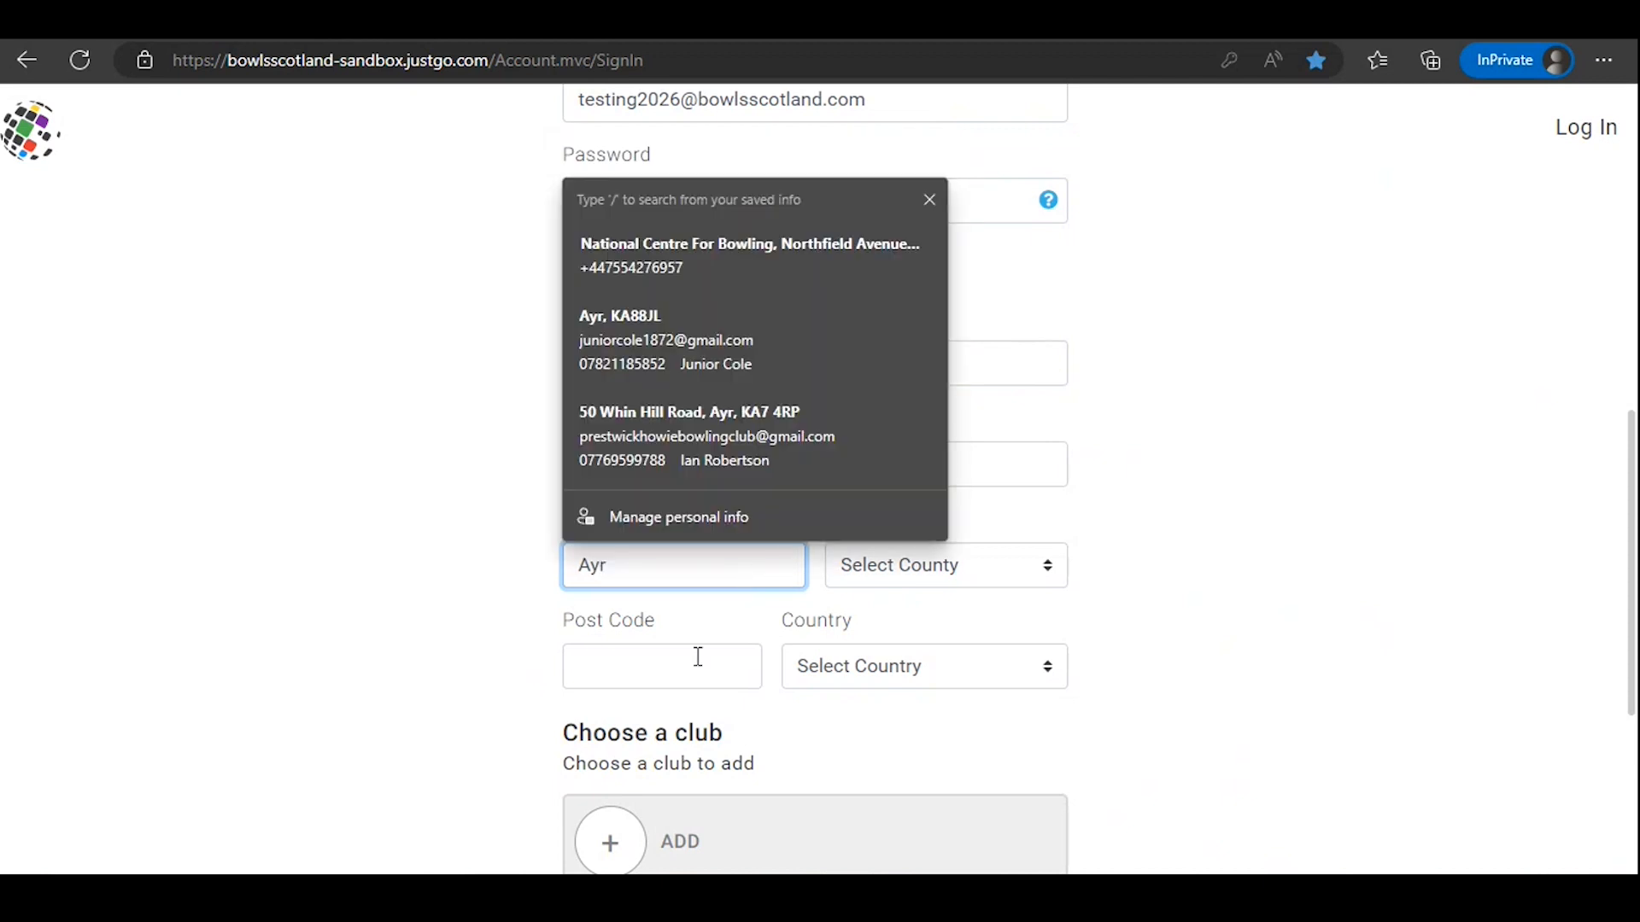
click(694, 666)
text(x)
click(1233, 597)
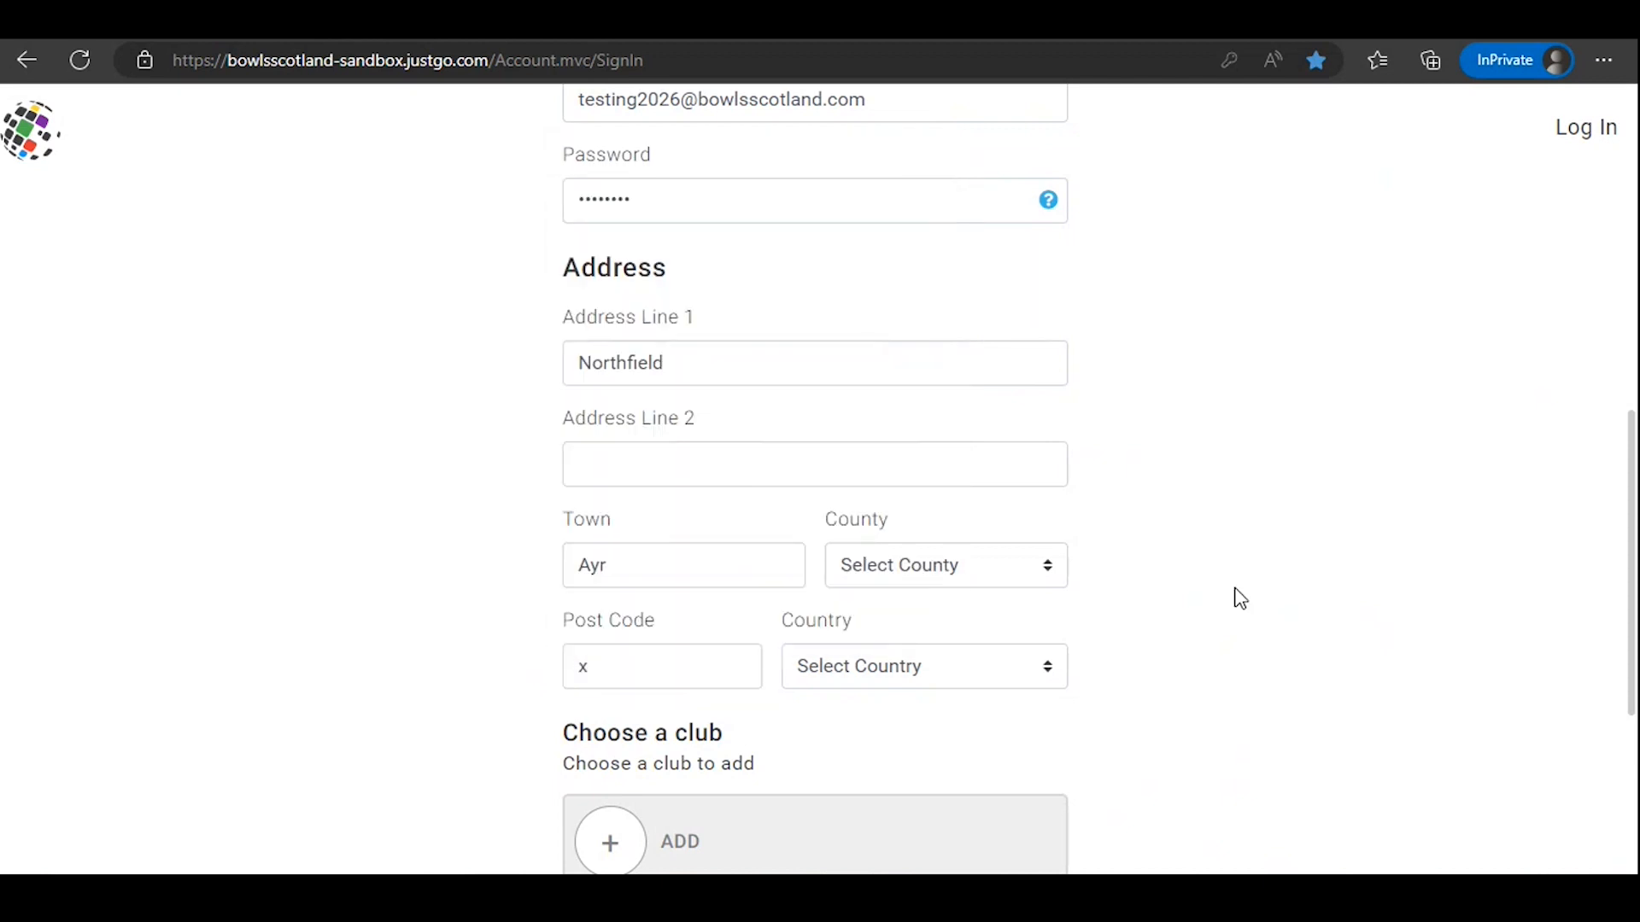
Step: Search the club list for "Bowls S" and add Bowls Scotland B C (Ayr) as the registrant's club
scroll(670, 615, down, 3)
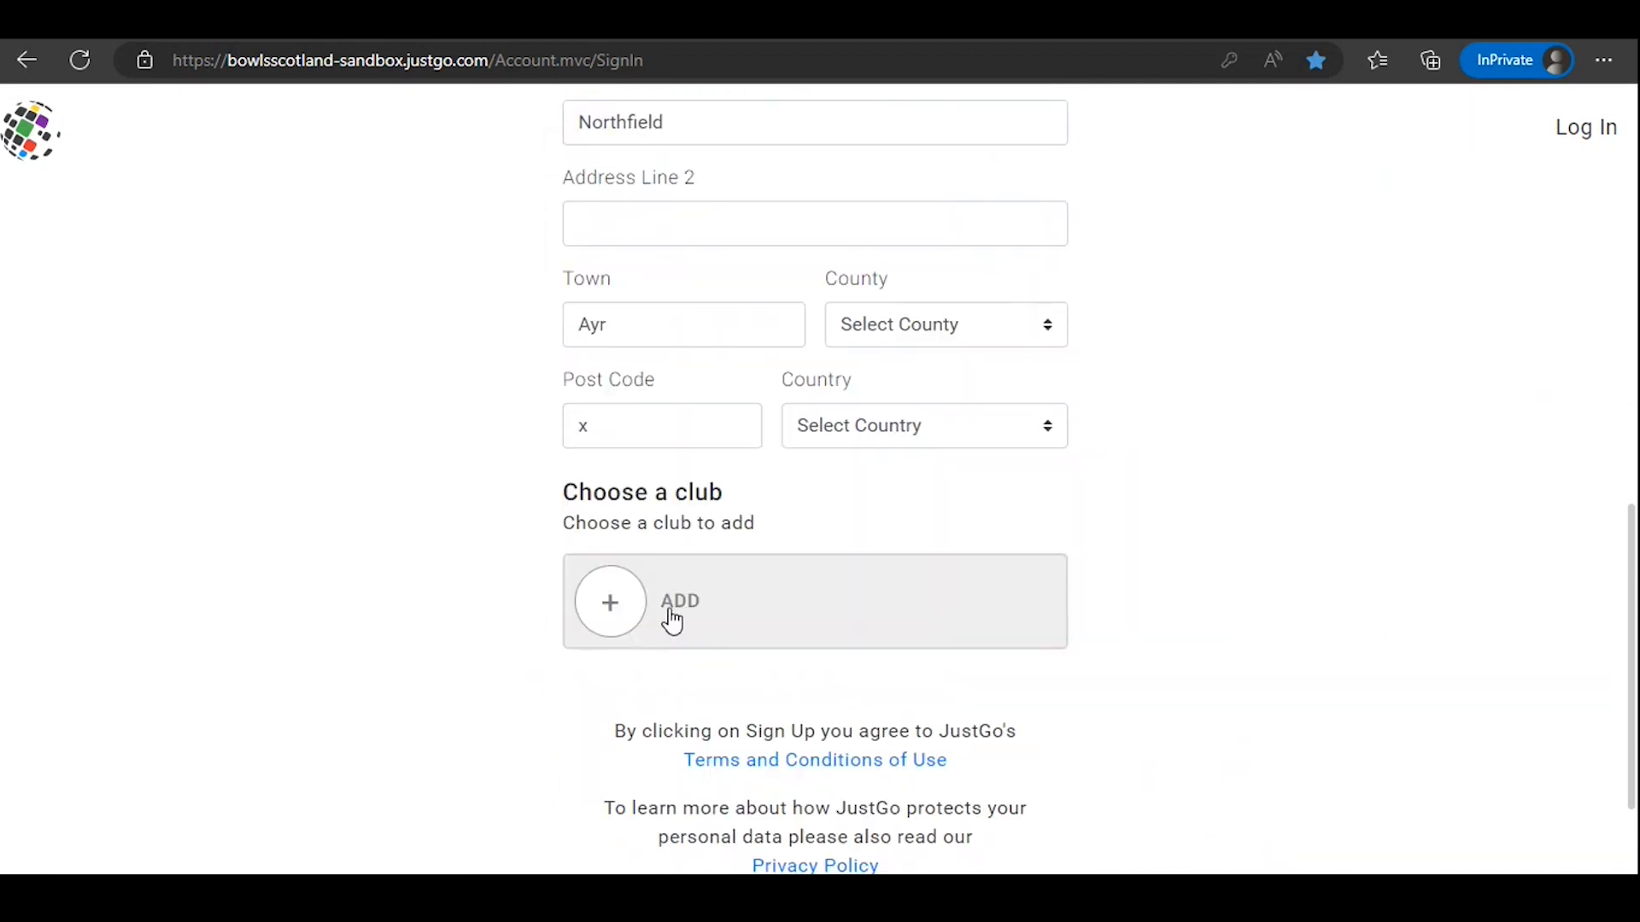
click(614, 608)
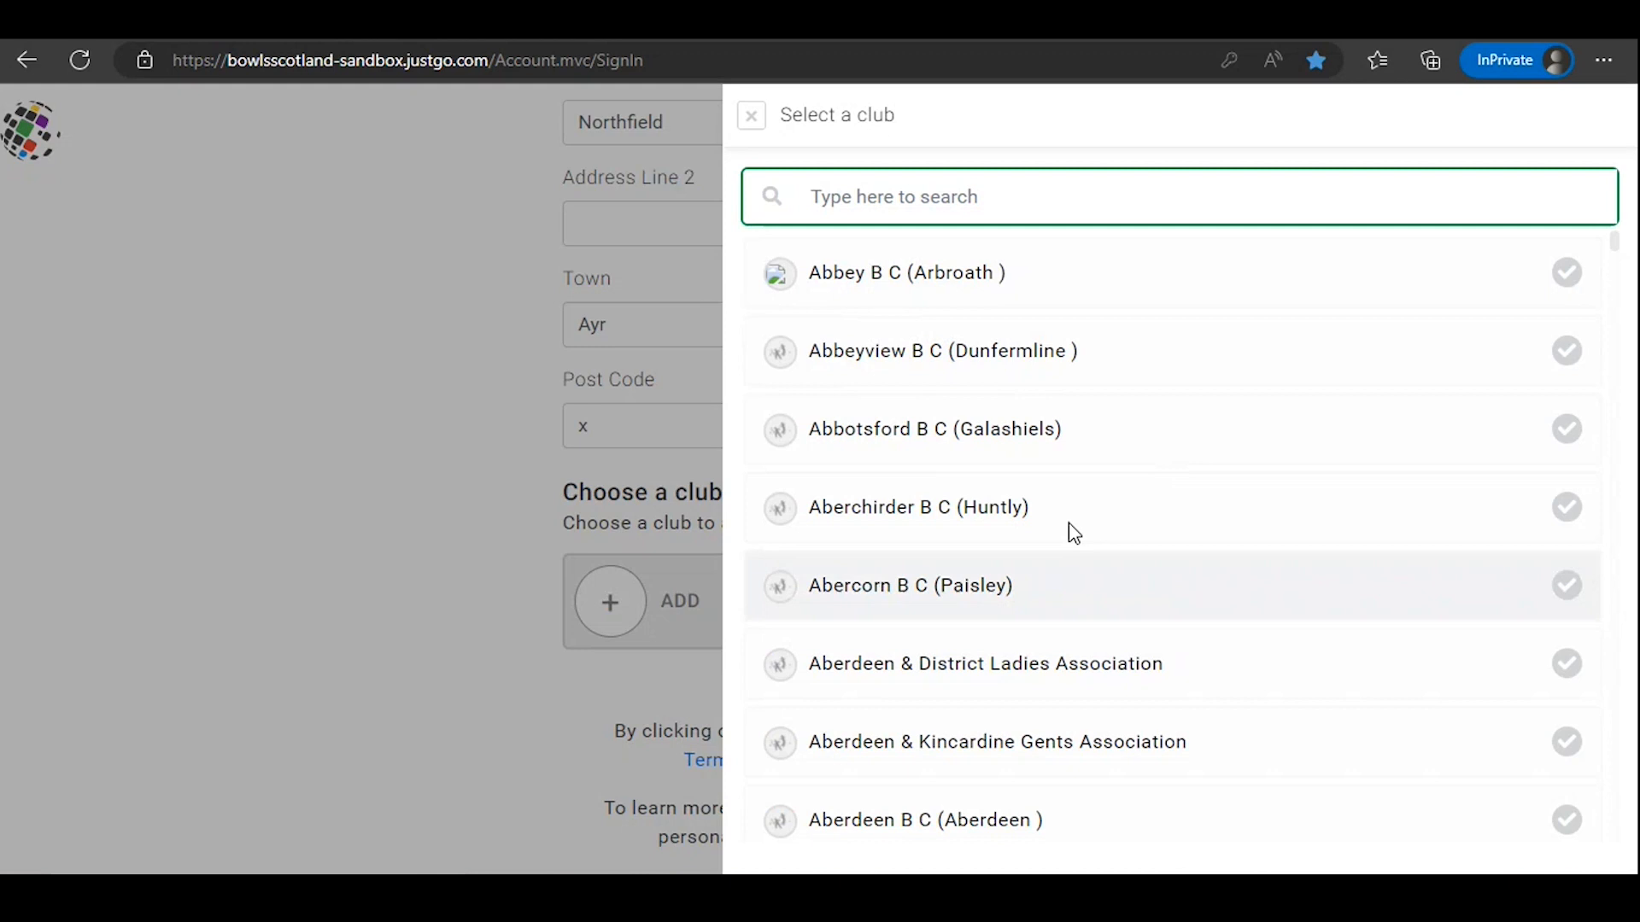
click(1056, 199)
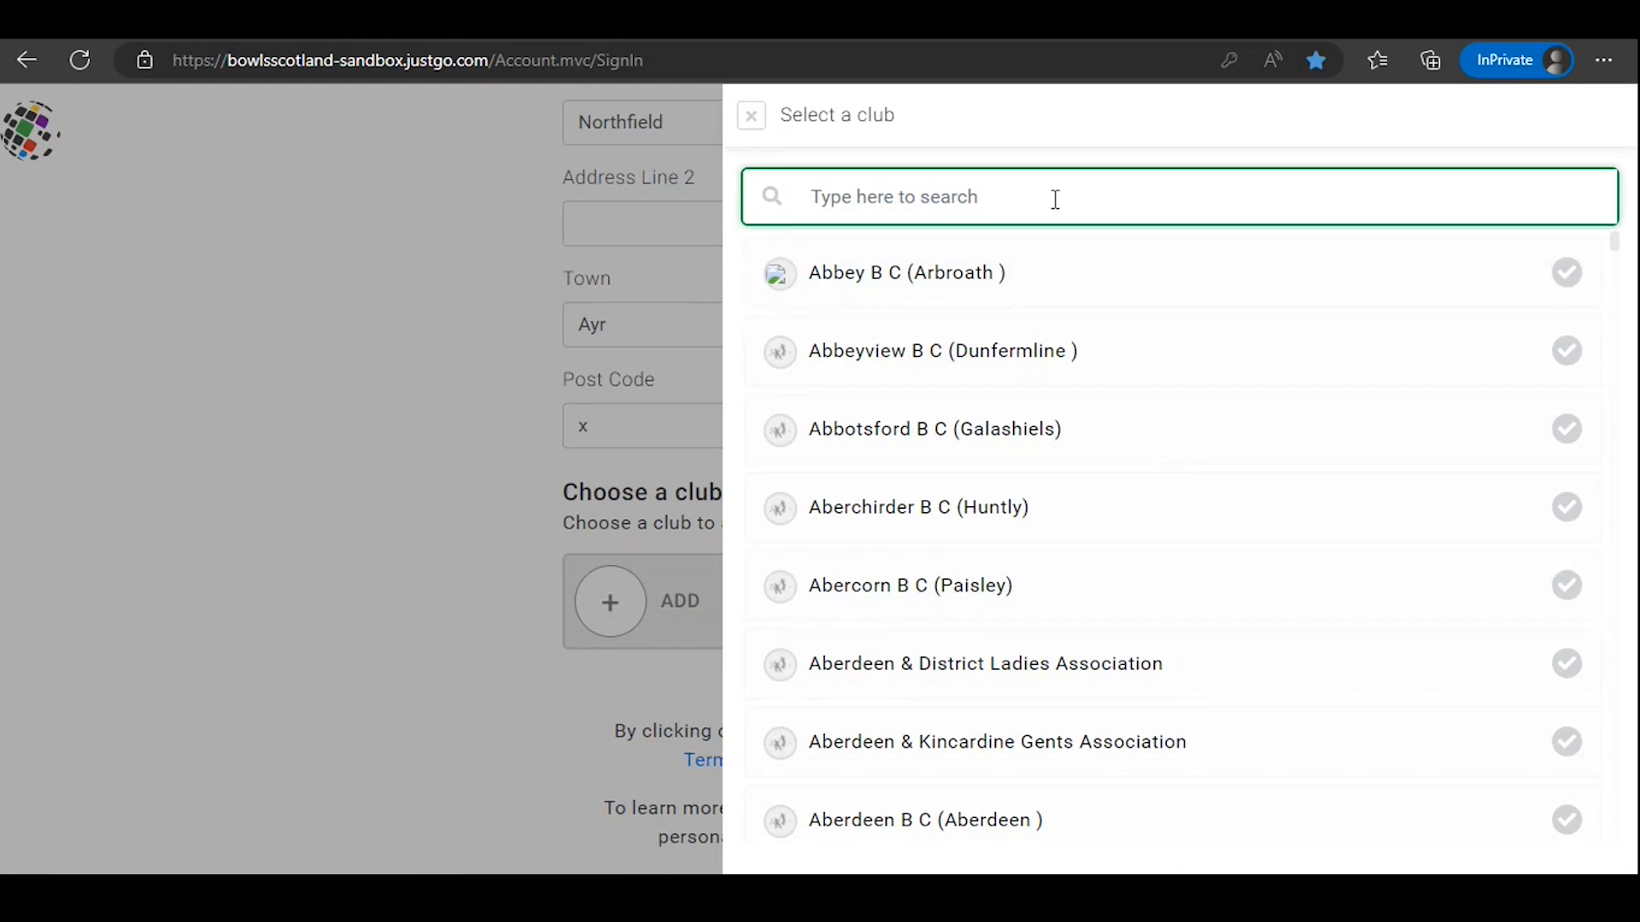
text(Bowls S)
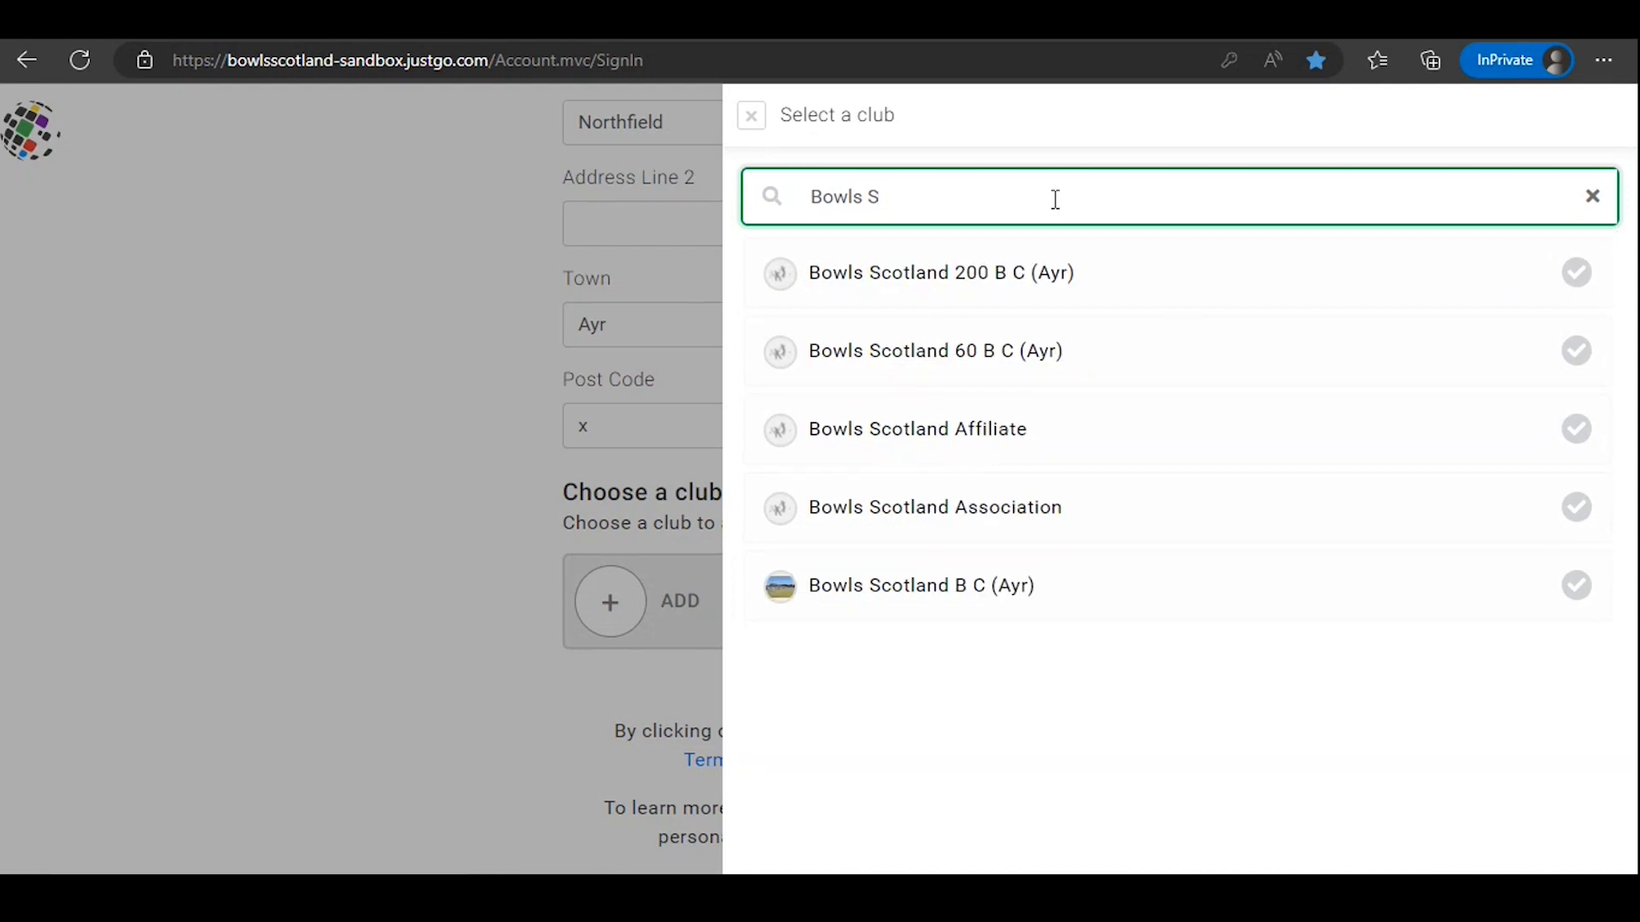
click(1583, 591)
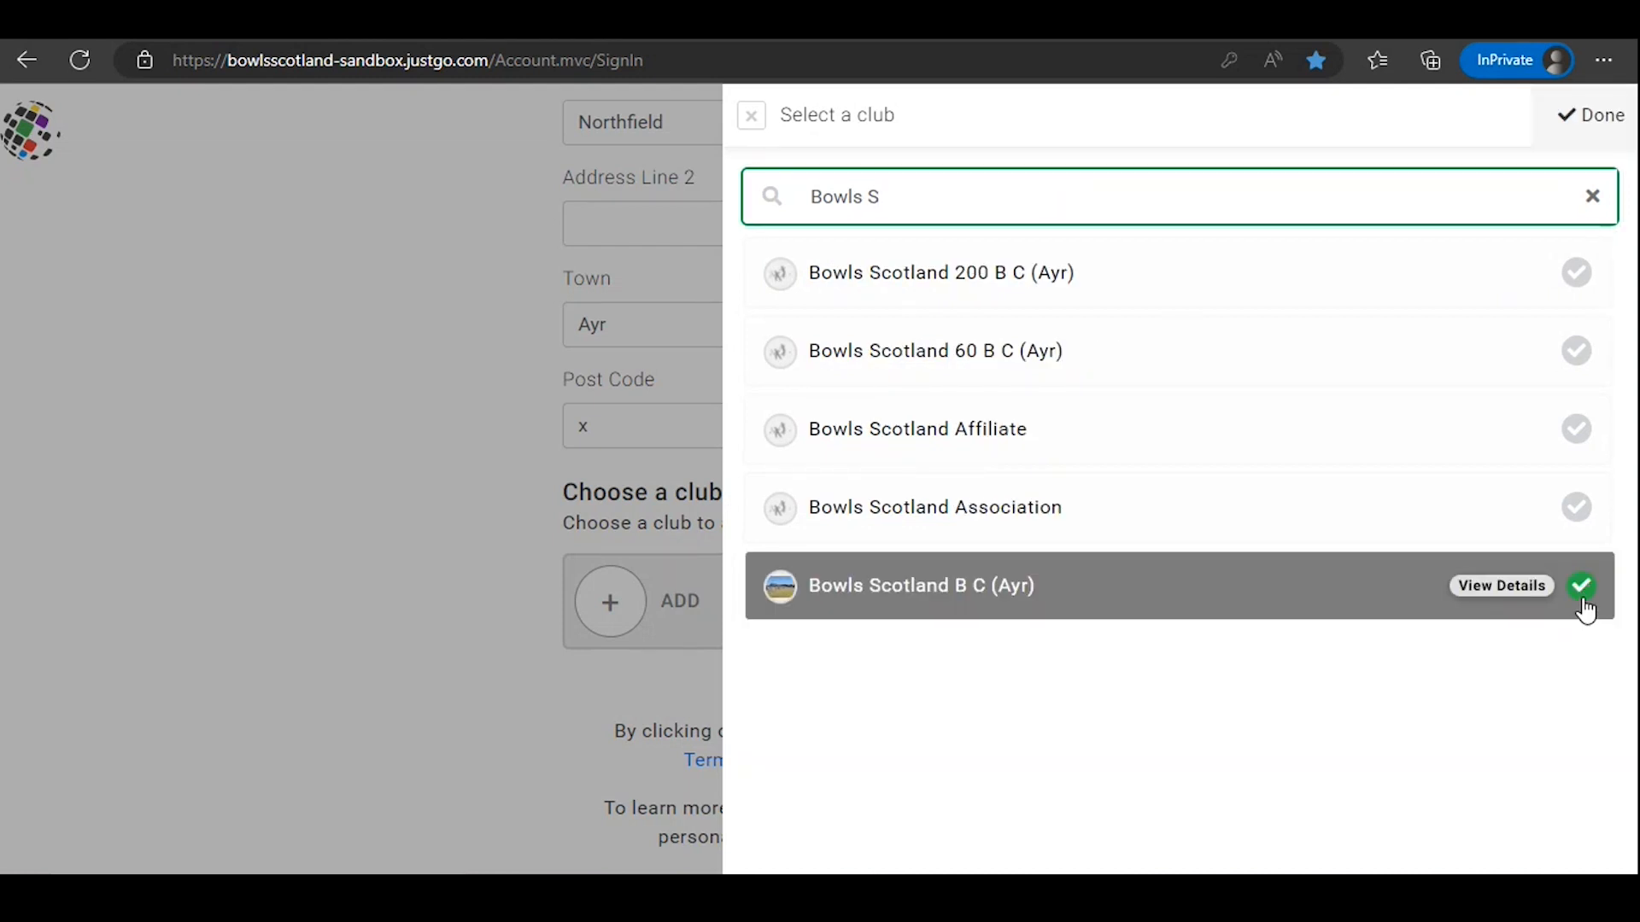
click(1585, 137)
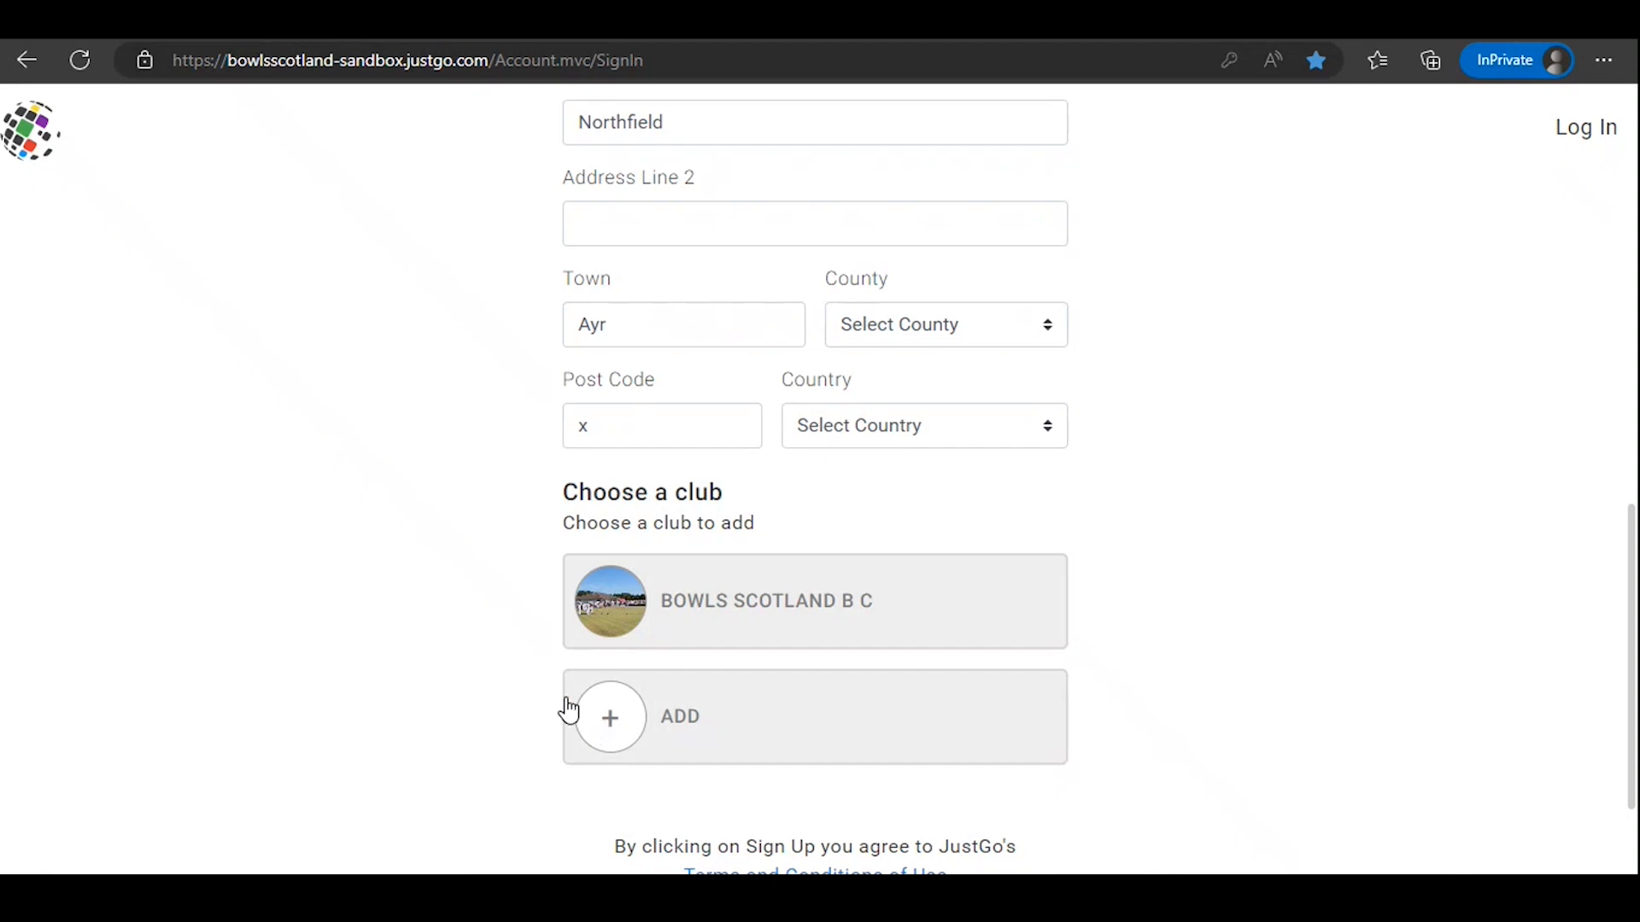
Step: Submit the completed sign-up form and accept the agreements, leaving both JustGo communication opt-ins unselected
scroll(520, 674, down, 1)
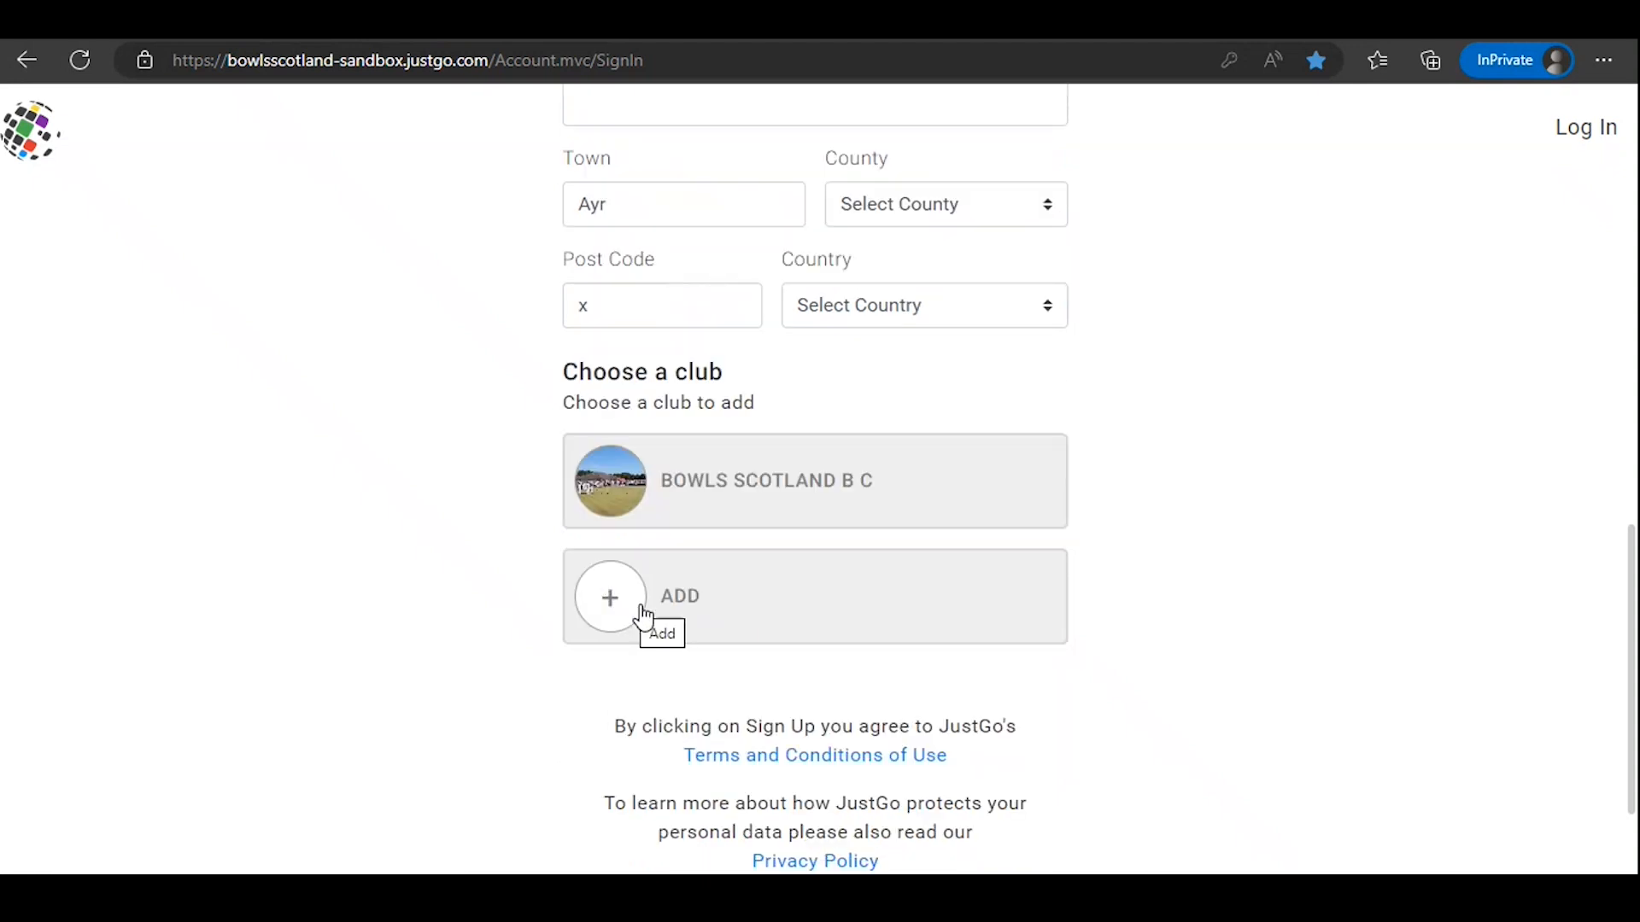
scroll(1285, 495, down, 2)
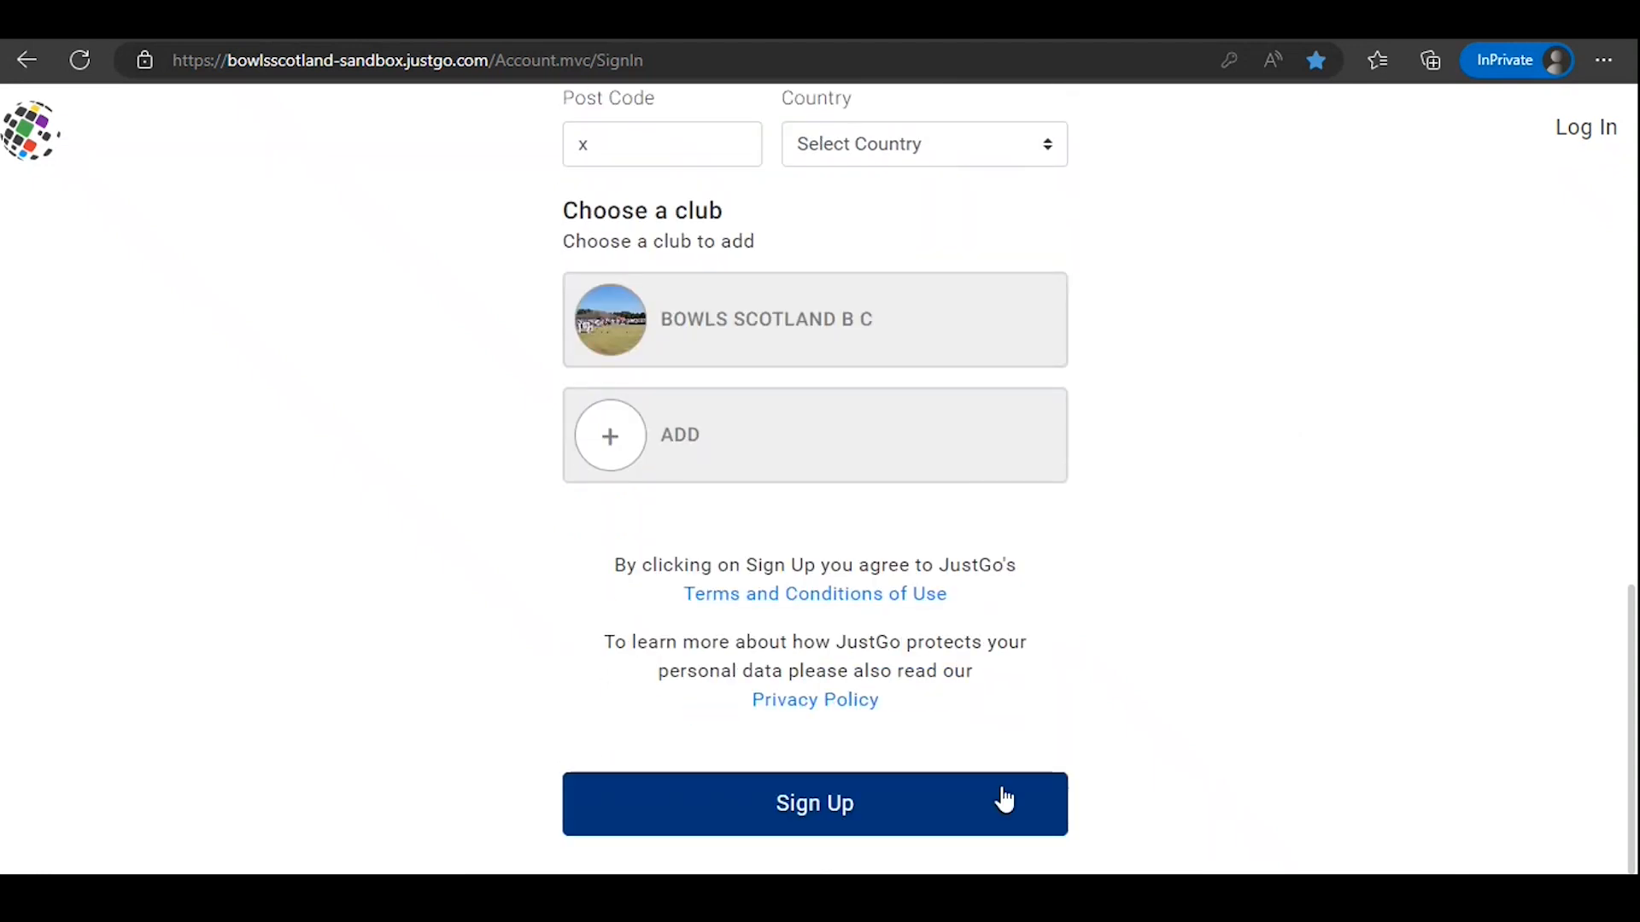
click(924, 813)
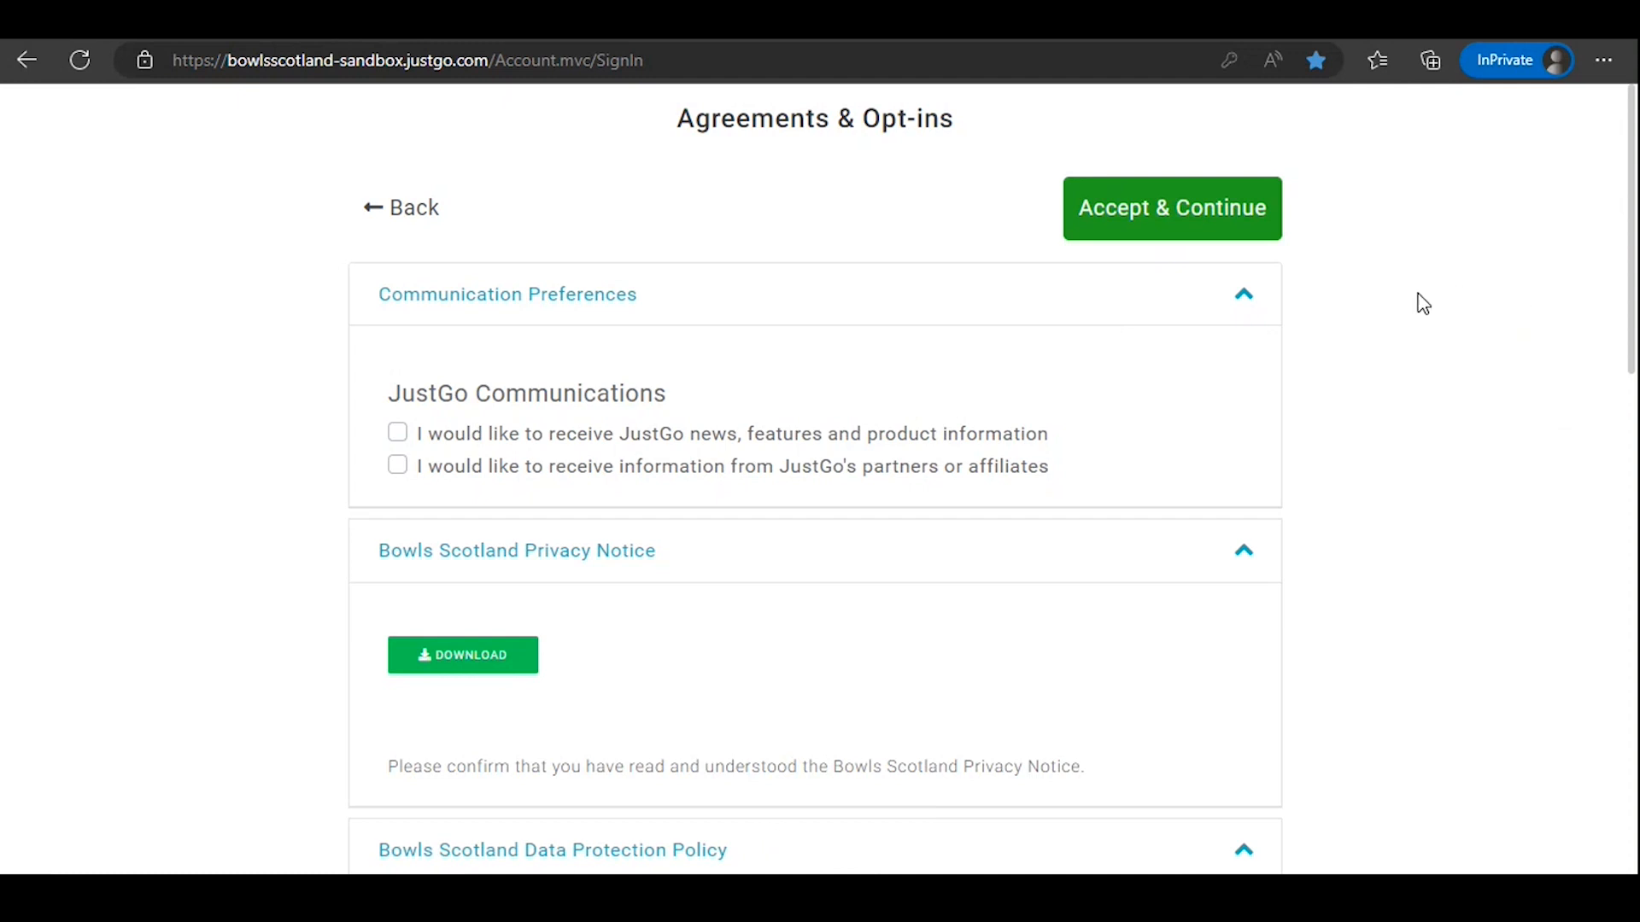
click(1146, 212)
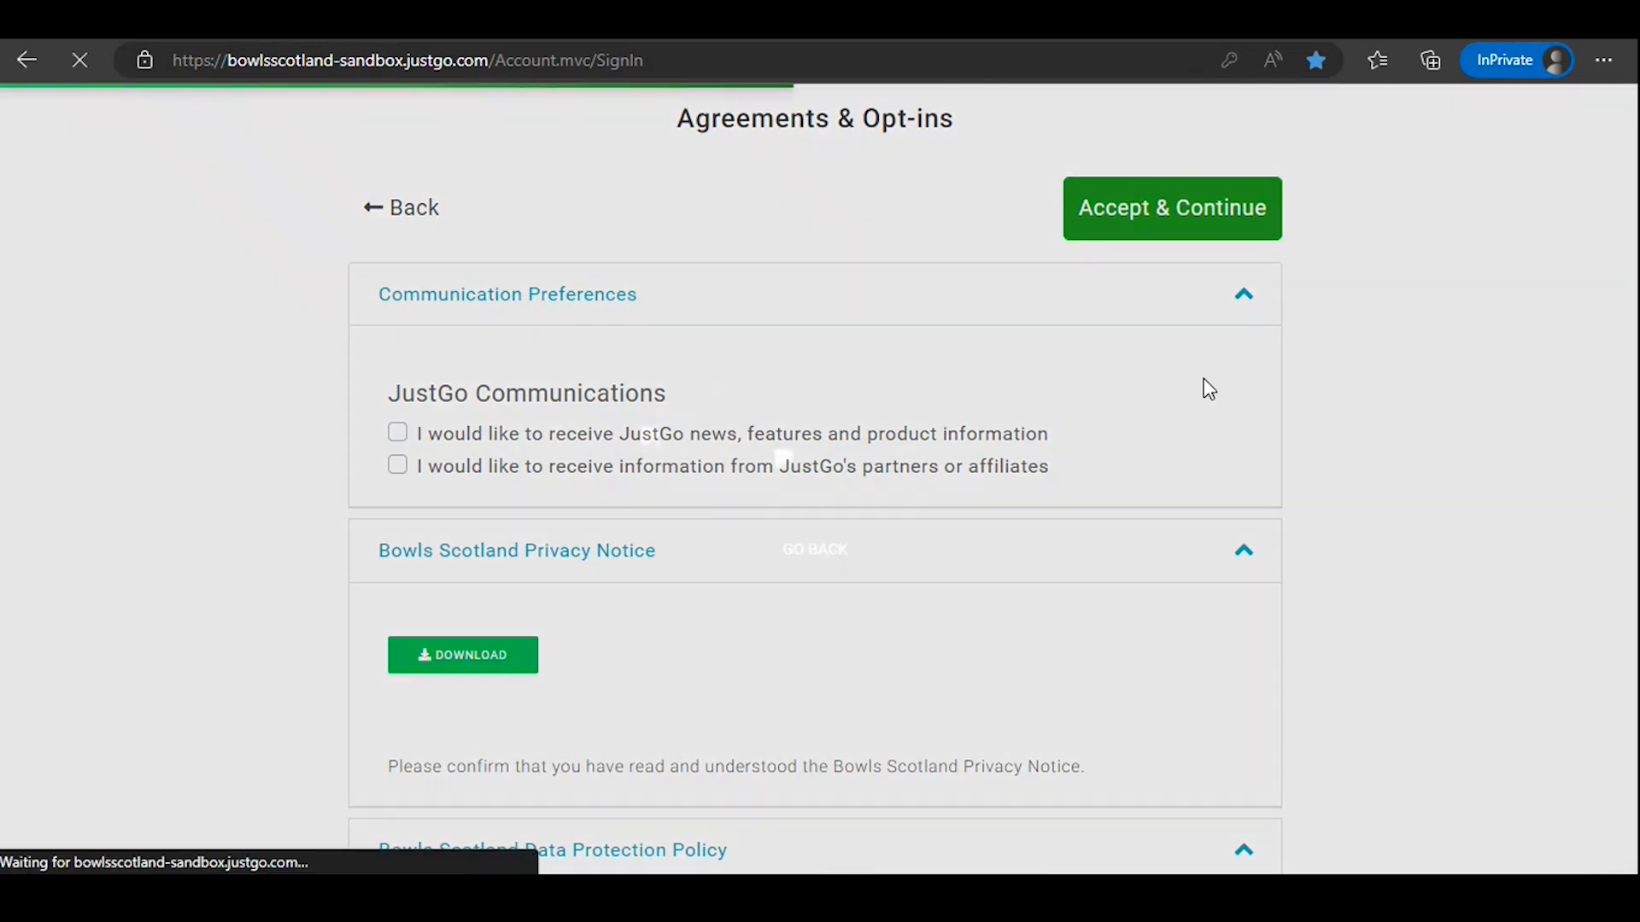